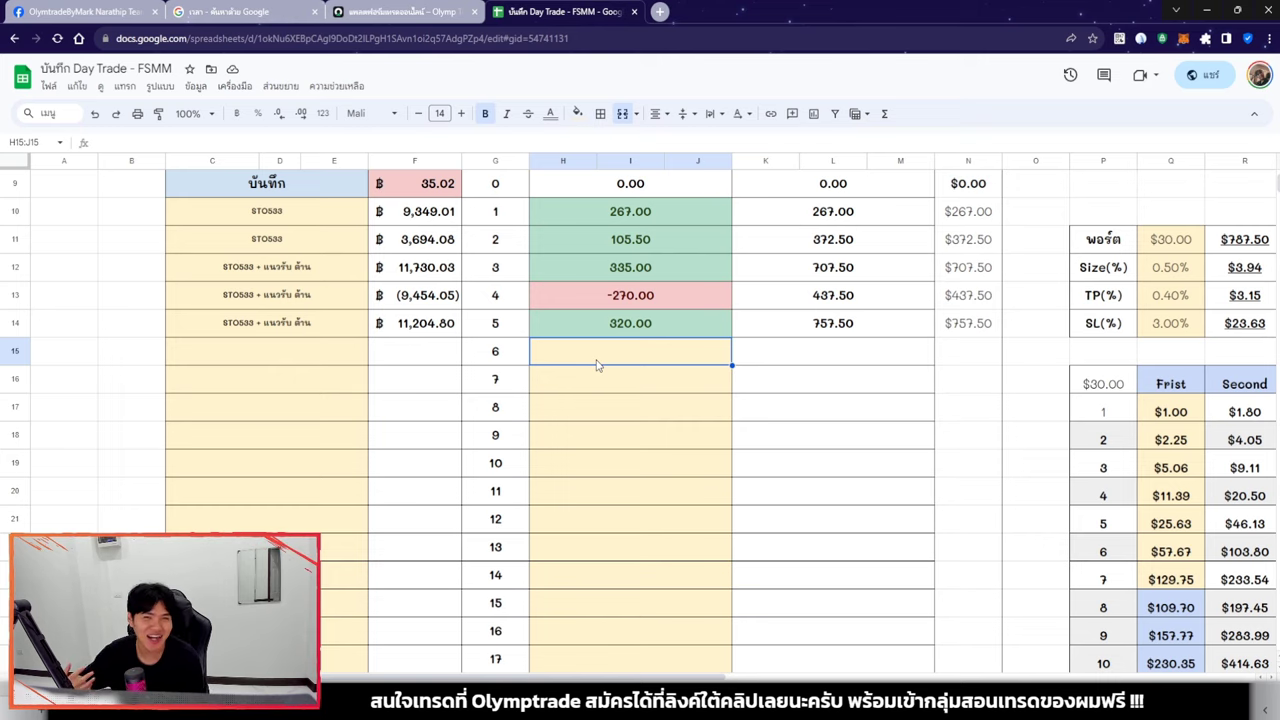
- Review the latest entry in the Day Trade log and view the GBP/USD chart in Olymp Trade
click(312, 330)
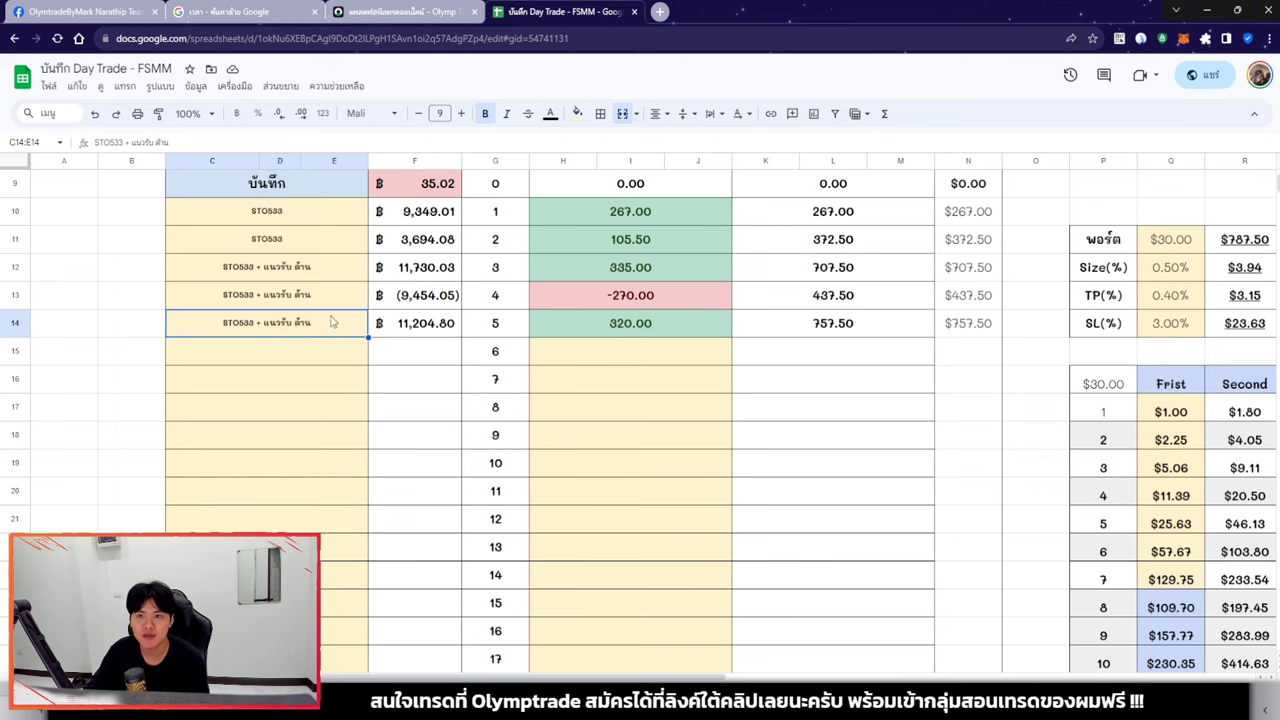
click(405, 11)
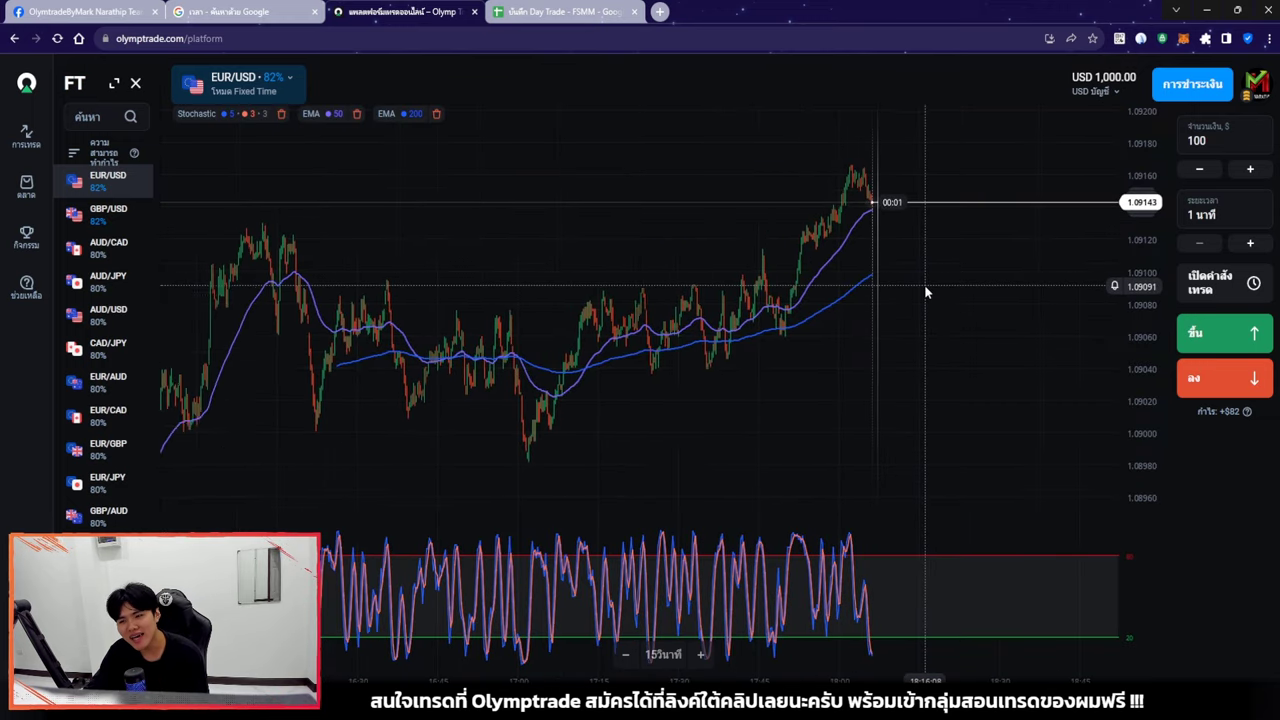
click(108, 213)
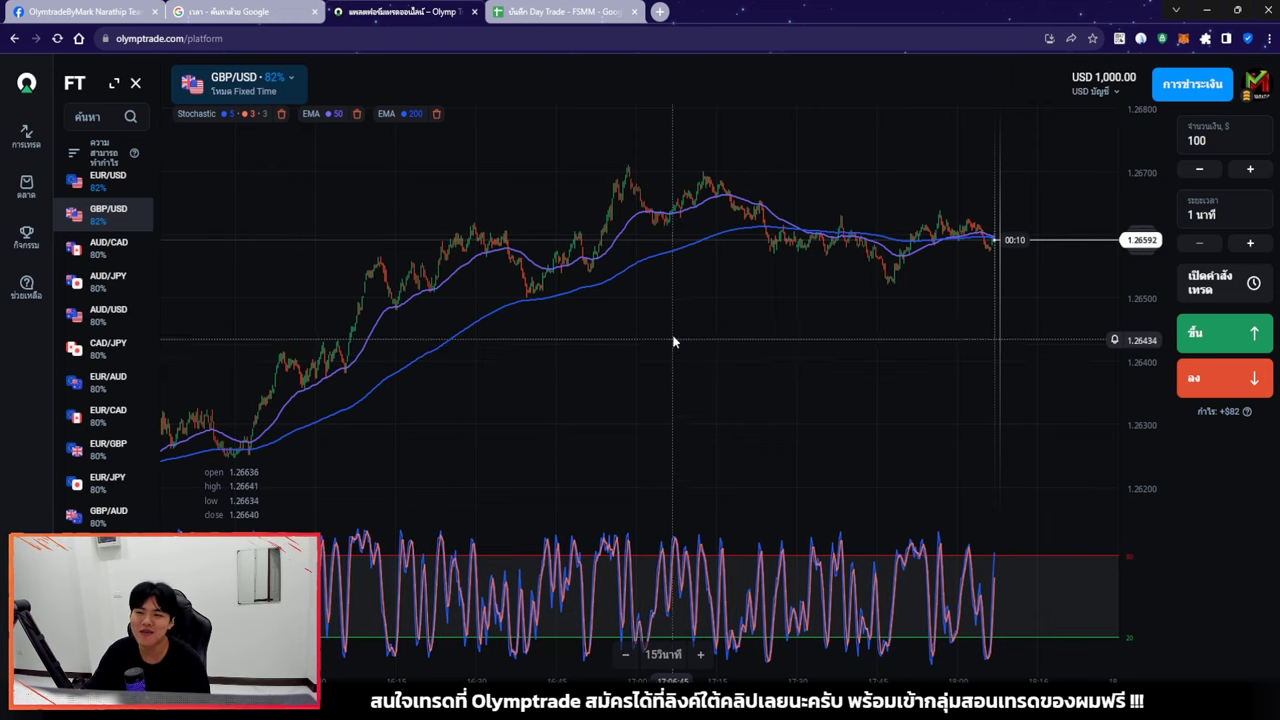
key(ctrl+Tab)
click(623, 357)
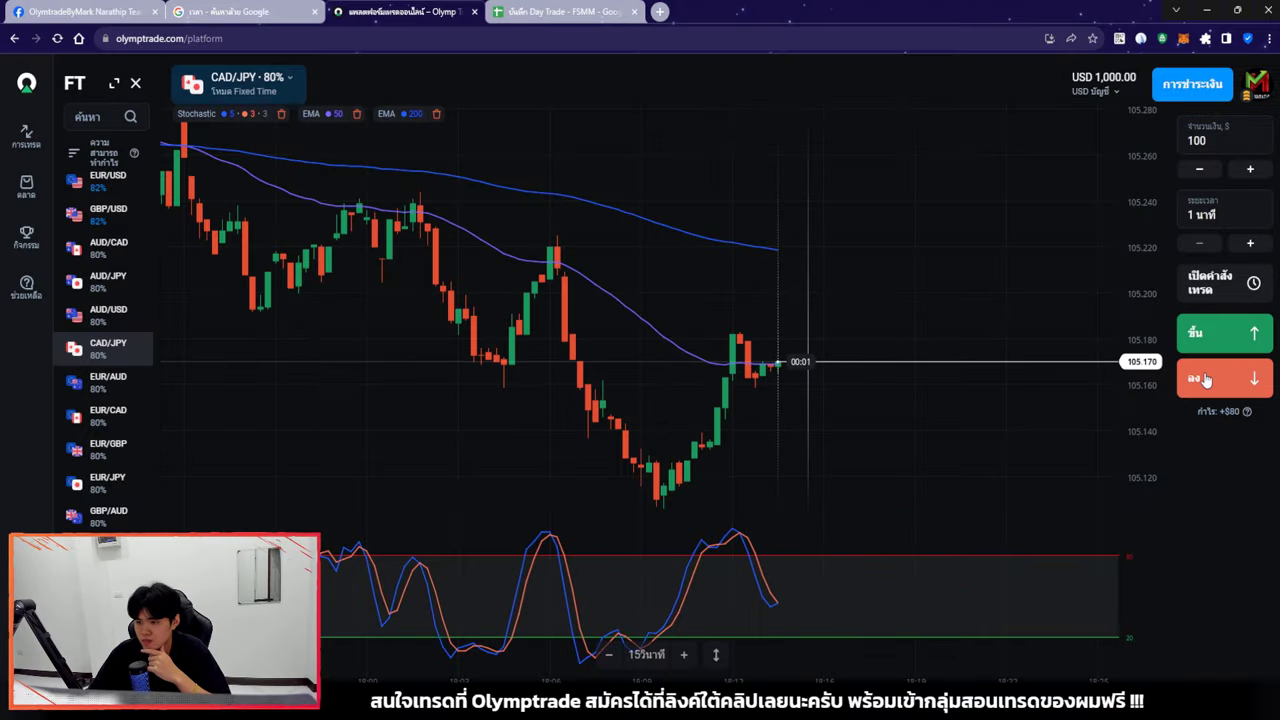
- Open a $100 one-minute down trade on CAD/JPY
click(1205, 380)
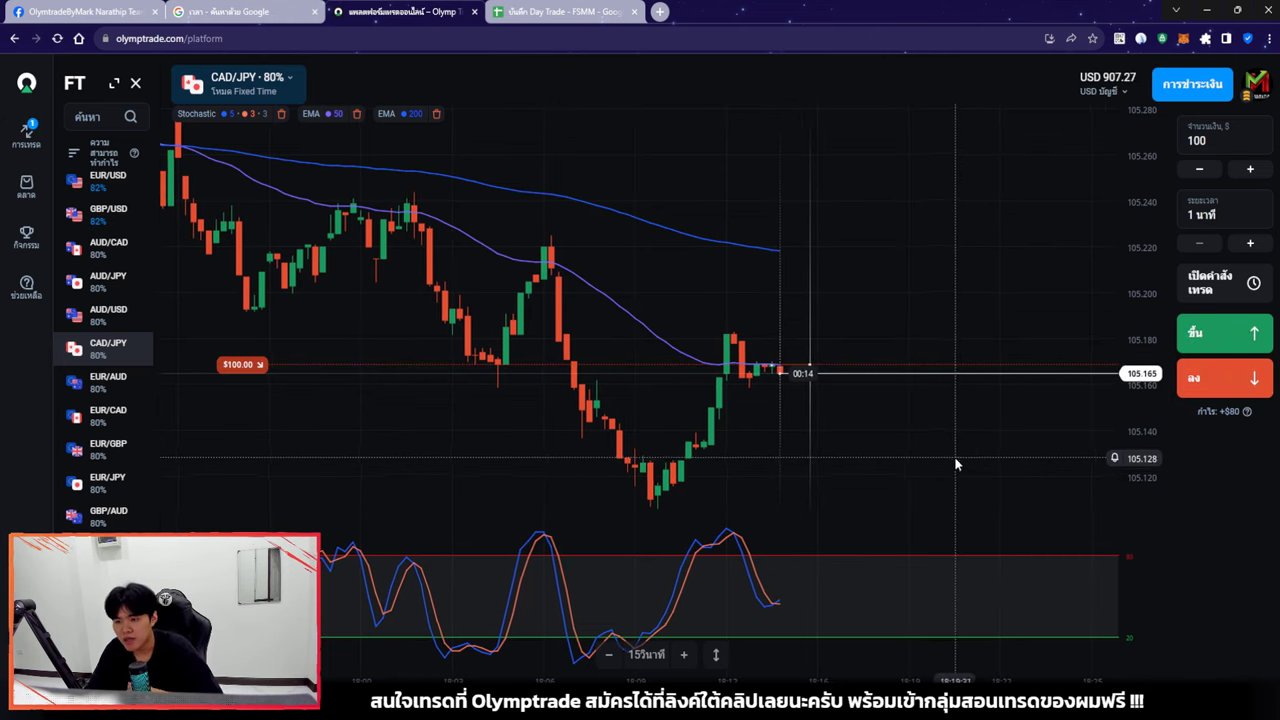
scroll(895, 391, up, 5)
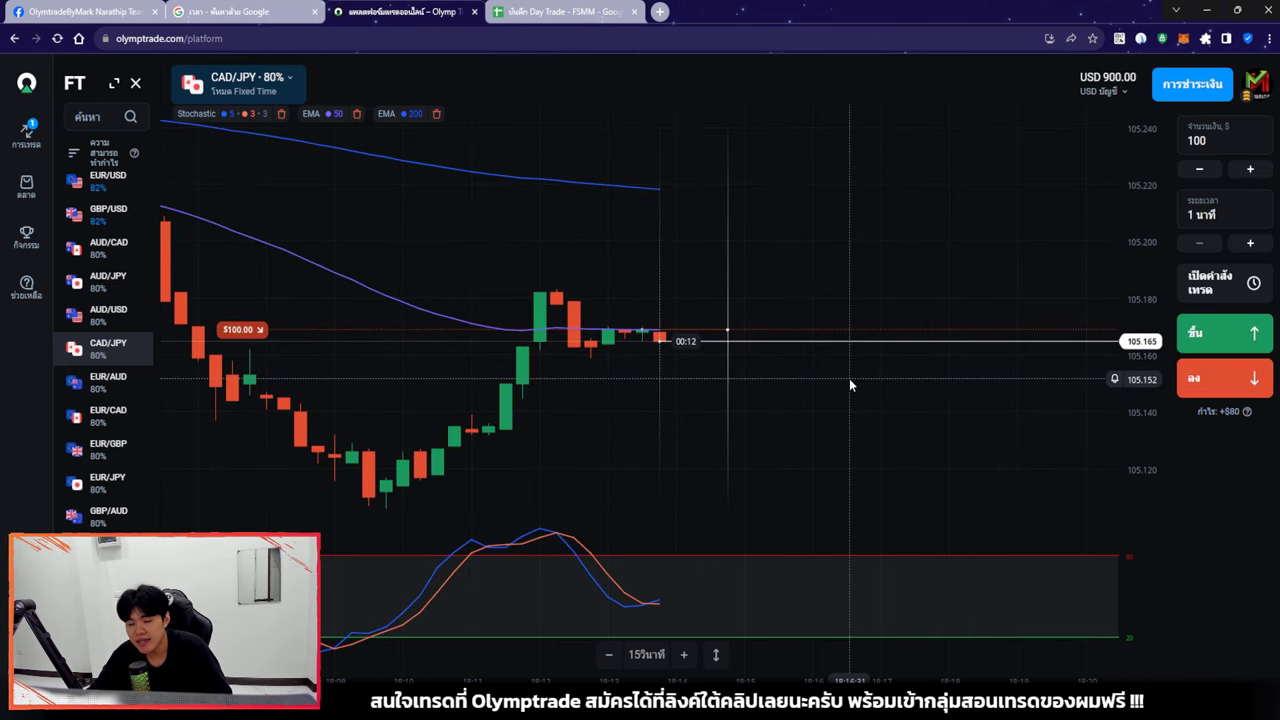
- Check the current time on the Google results page and return to the CAD/JPY chart in Olymp Trade
click(248, 12)
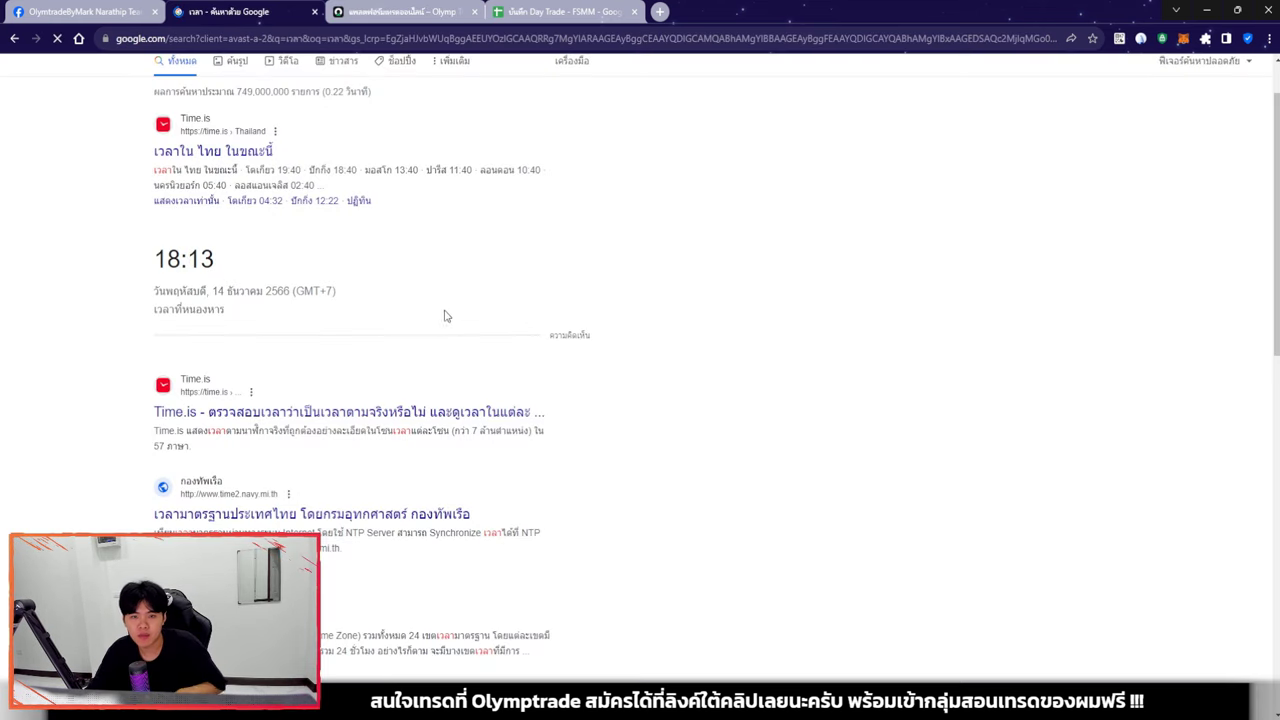
scroll(246, 190, down, 1)
click(408, 10)
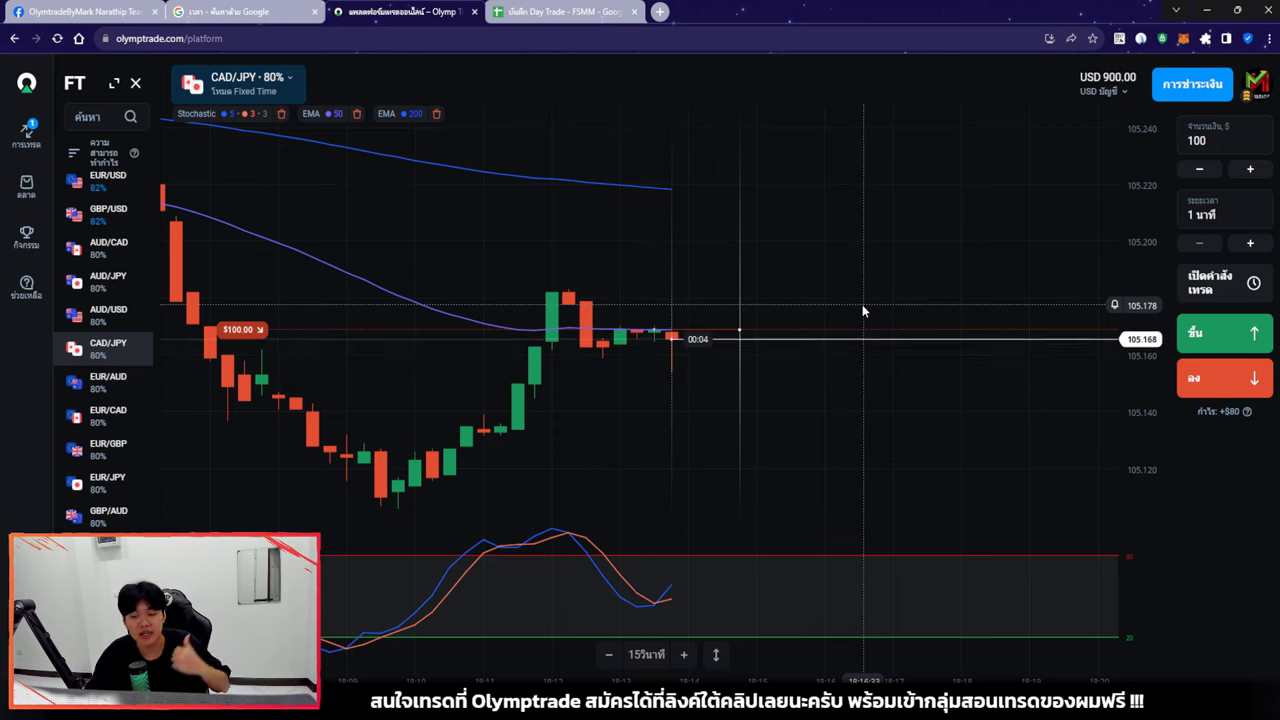
scroll(807, 295, up, 1)
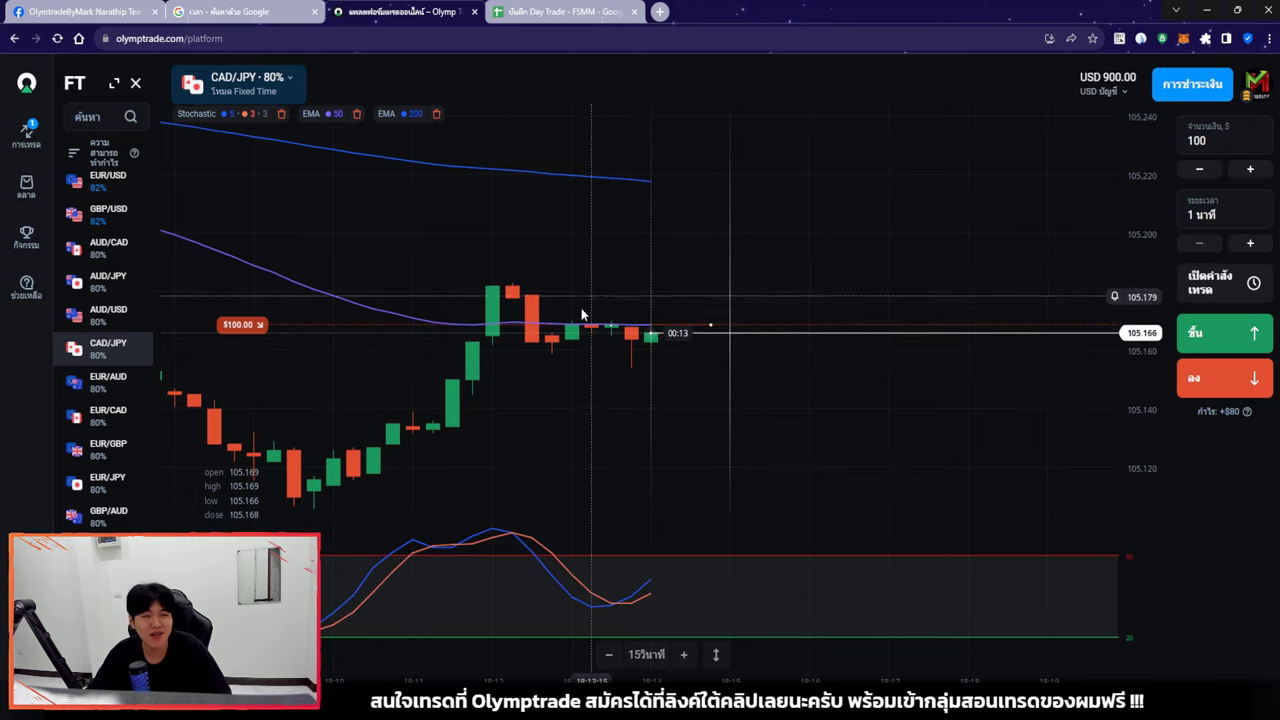
- Mark the CAD/JPY downtrend with downward arrows in the drawing overlay and exit the overlay
scroll(642, 368, down, 2)
scroll(648, 363, down, 5)
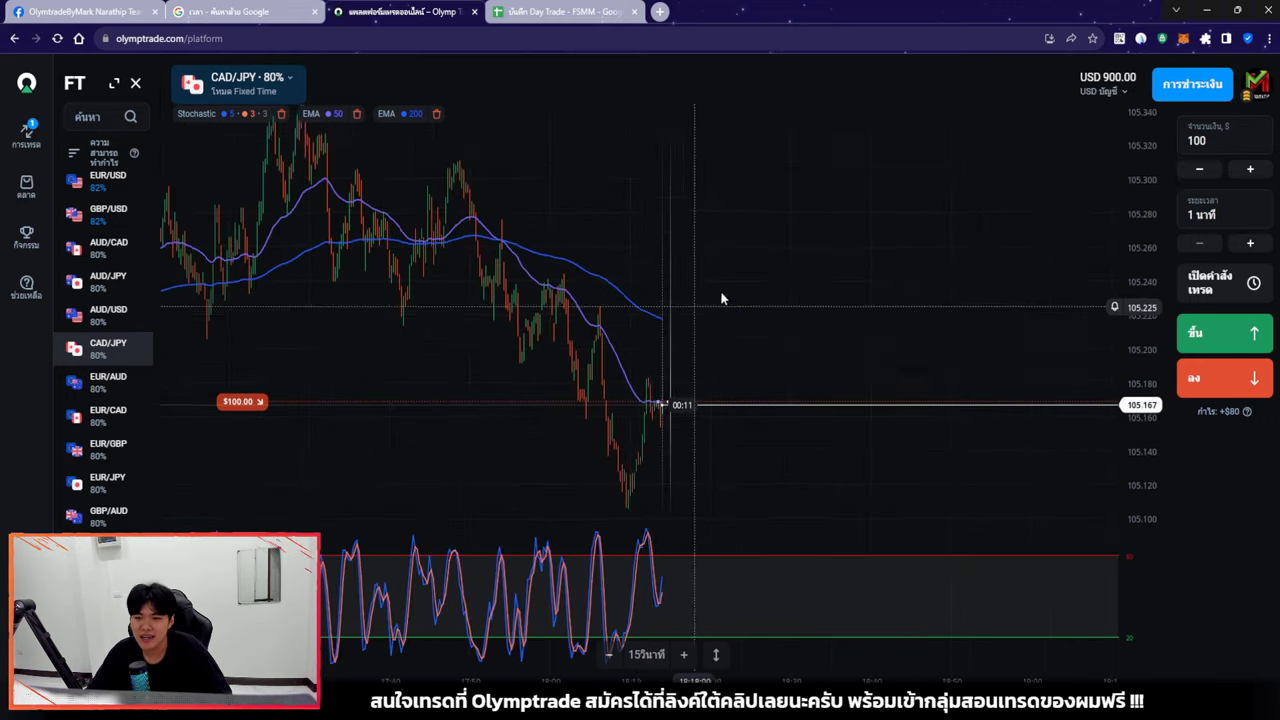
click(1139, 40)
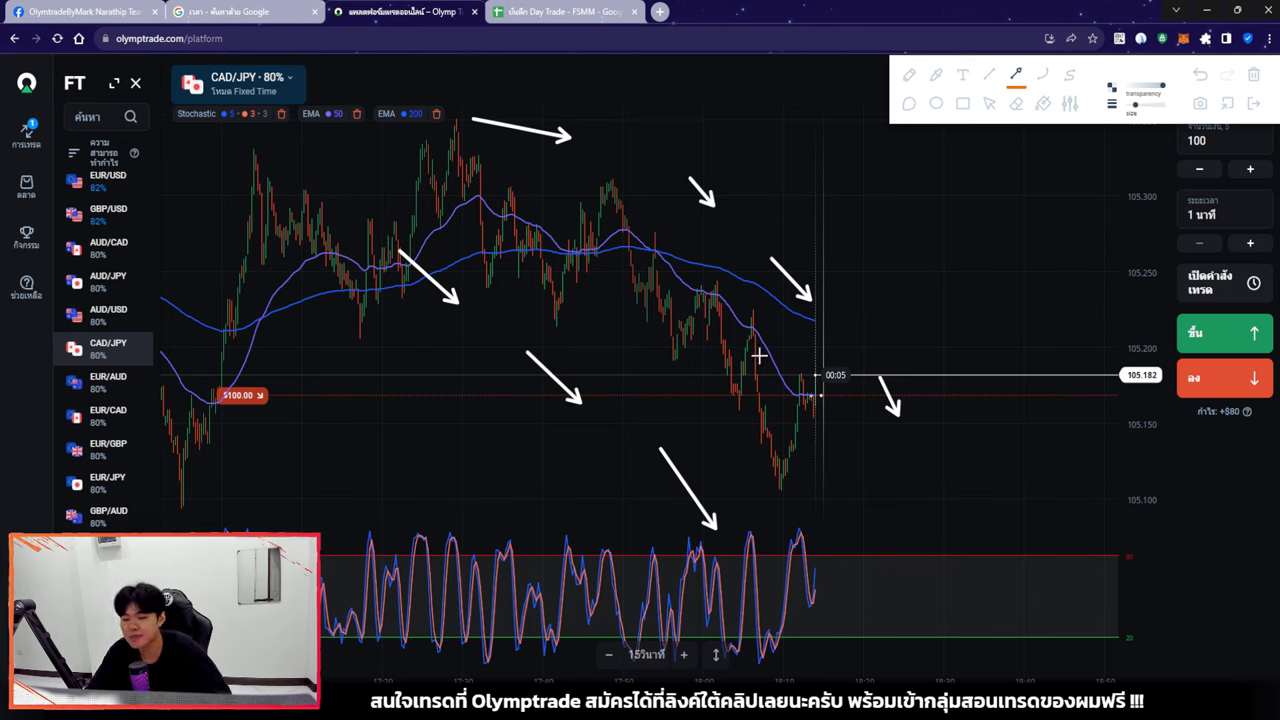
click(989, 103)
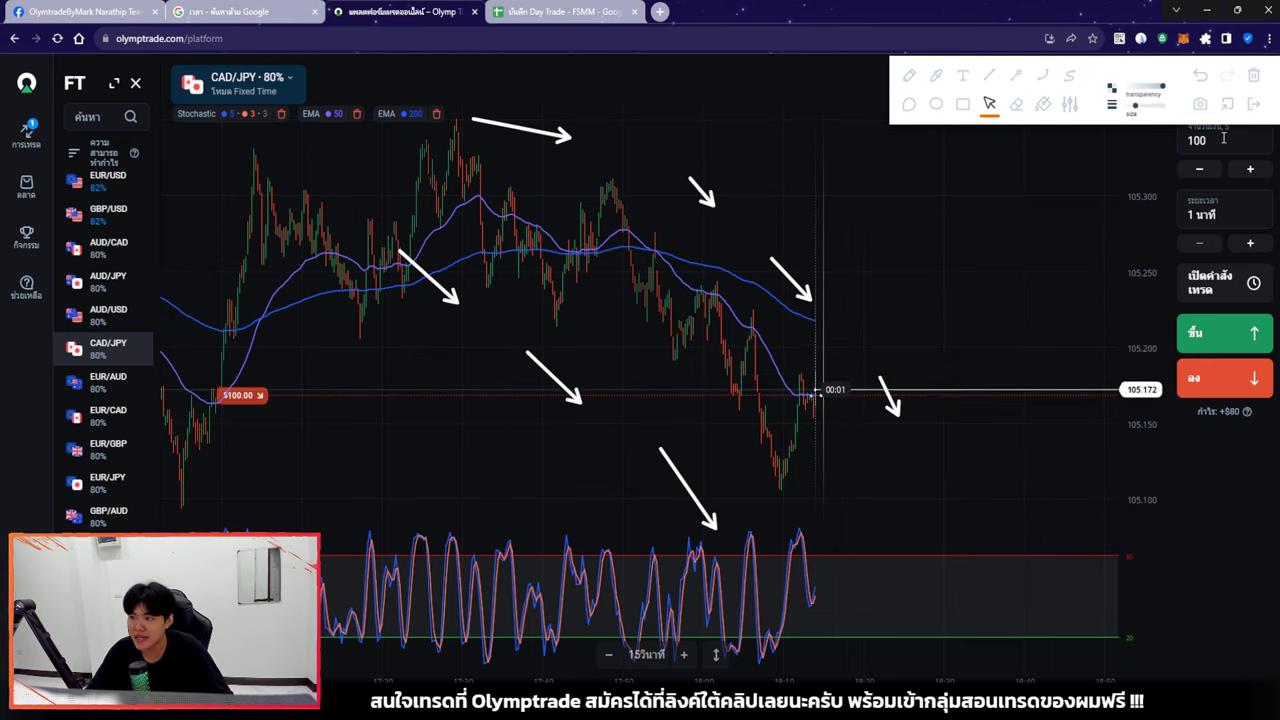
click(1254, 103)
- Examine the candles around the open $100 CAD/JPY trade as it runs to expiry
scroll(864, 210, up, 3)
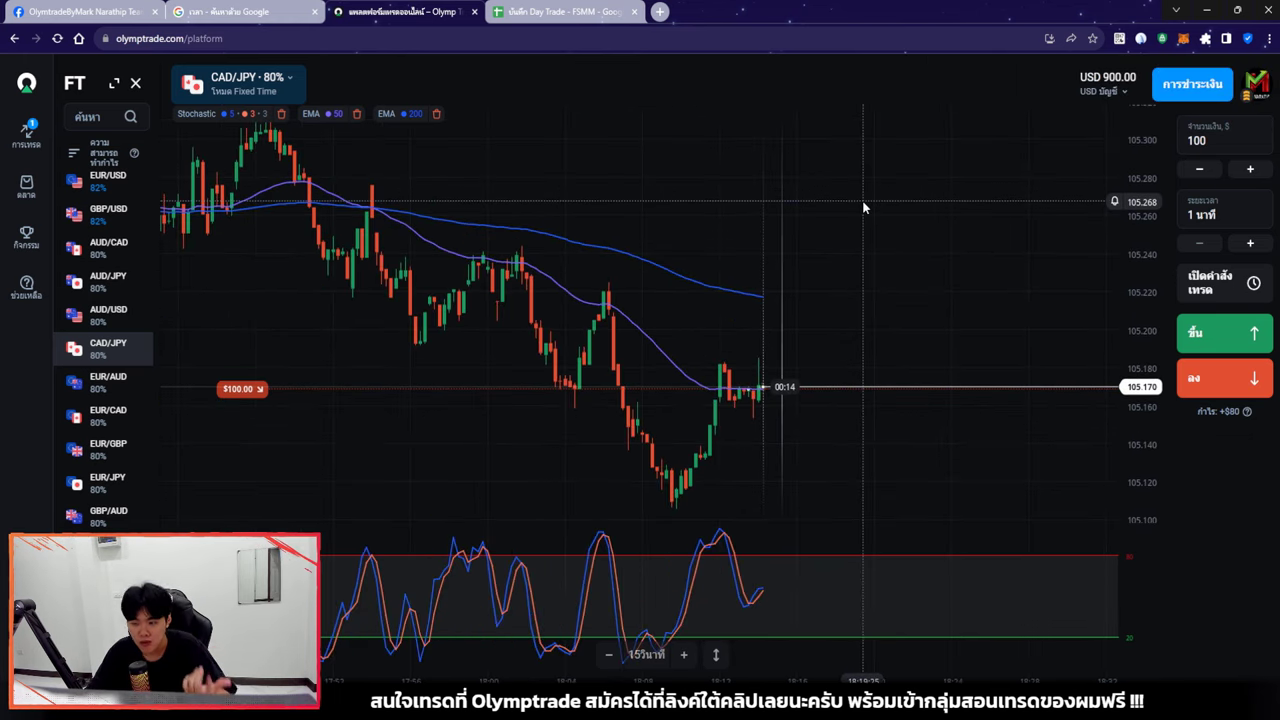
scroll(864, 207, up, 5)
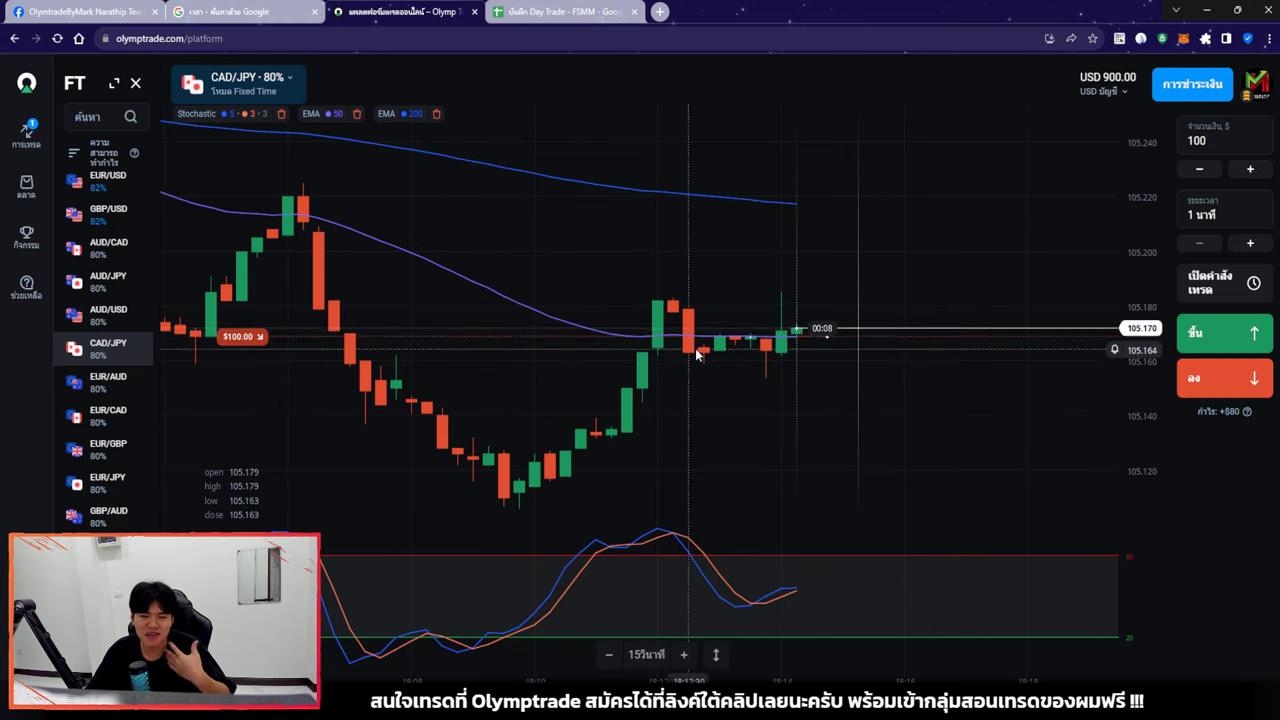
scroll(697, 355, down, 2)
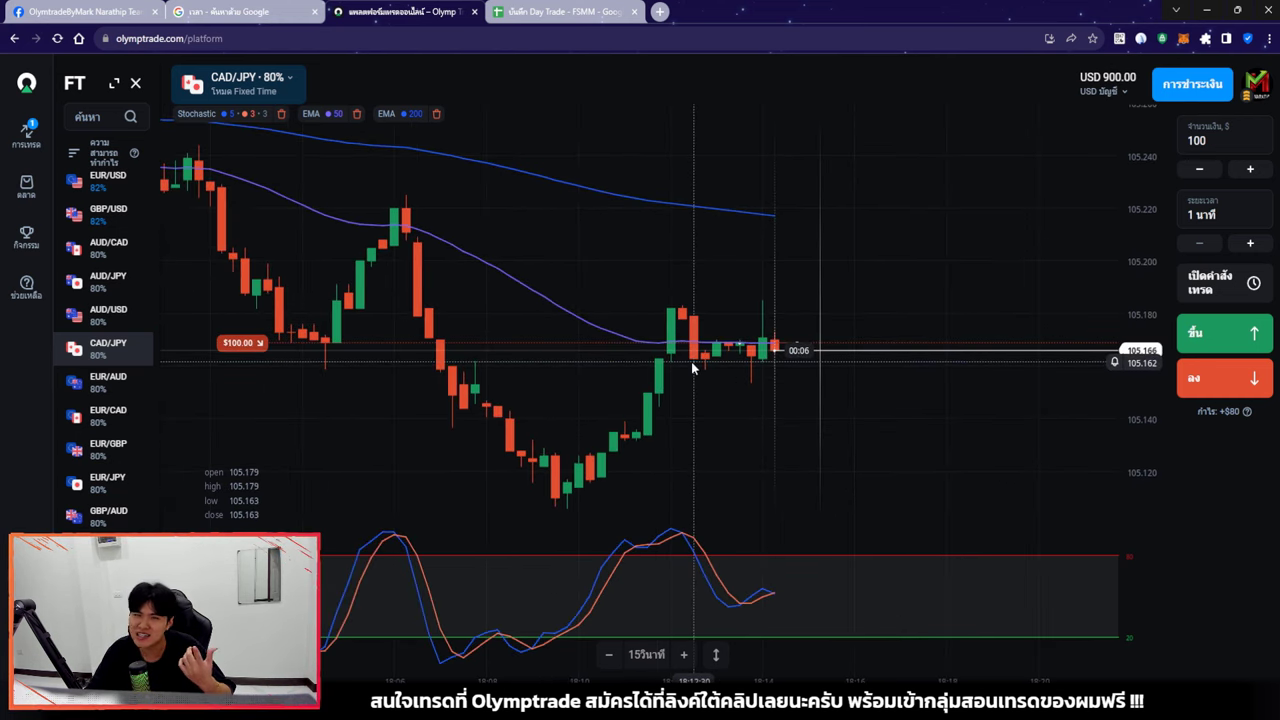
scroll(820, 274, down, 2)
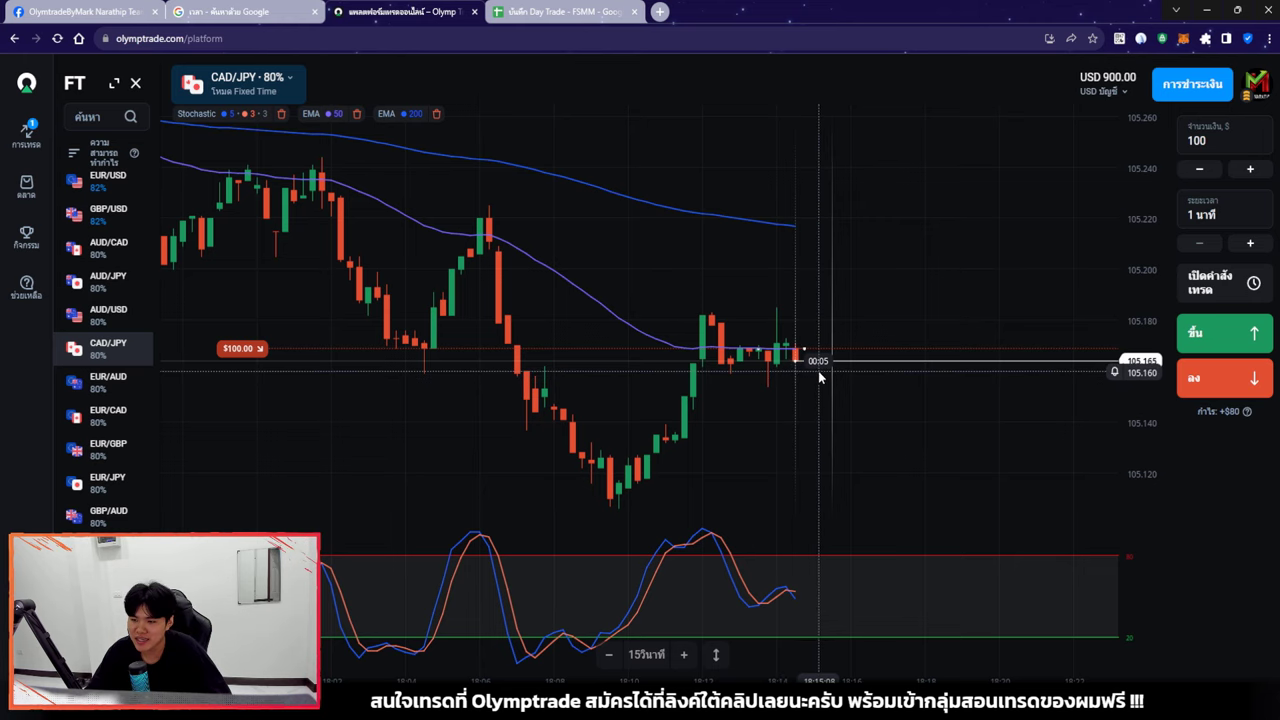
scroll(833, 375, up, 3)
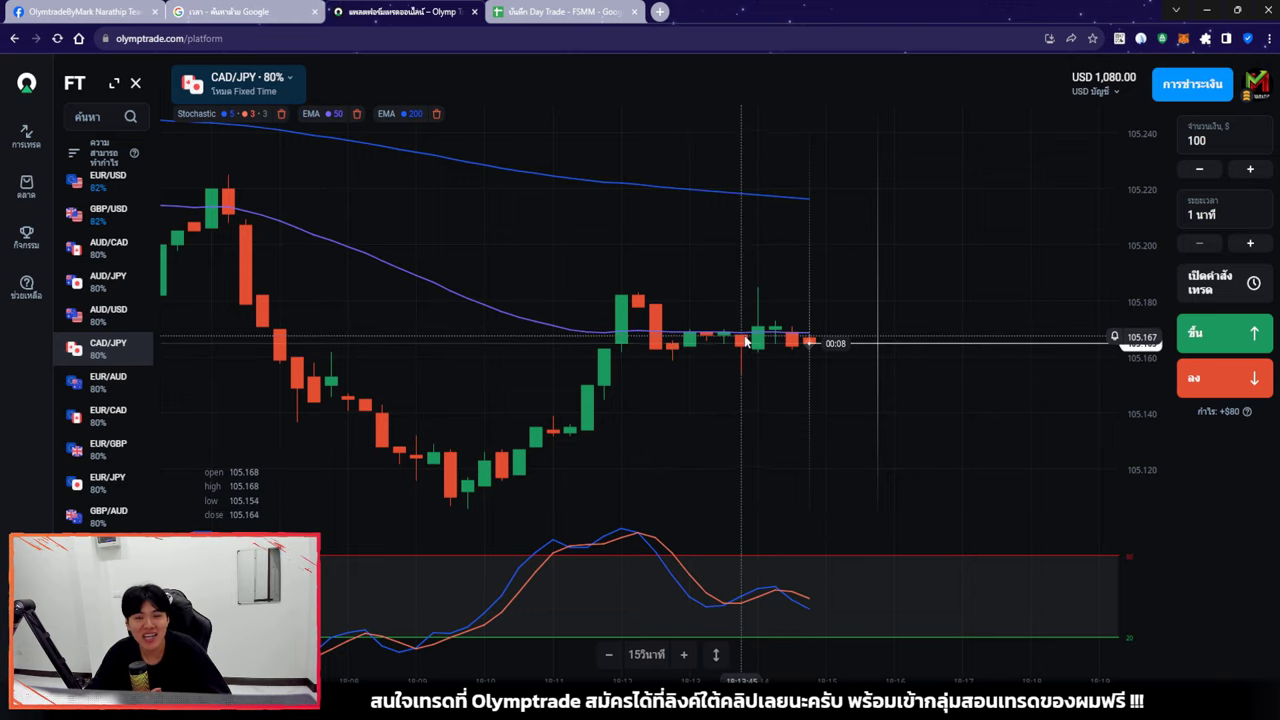
- Outline the price zone around 105.165 on the CAD/JPY chart with a rectangle and exit the drawing overlay
scroll(739, 347, down, 5)
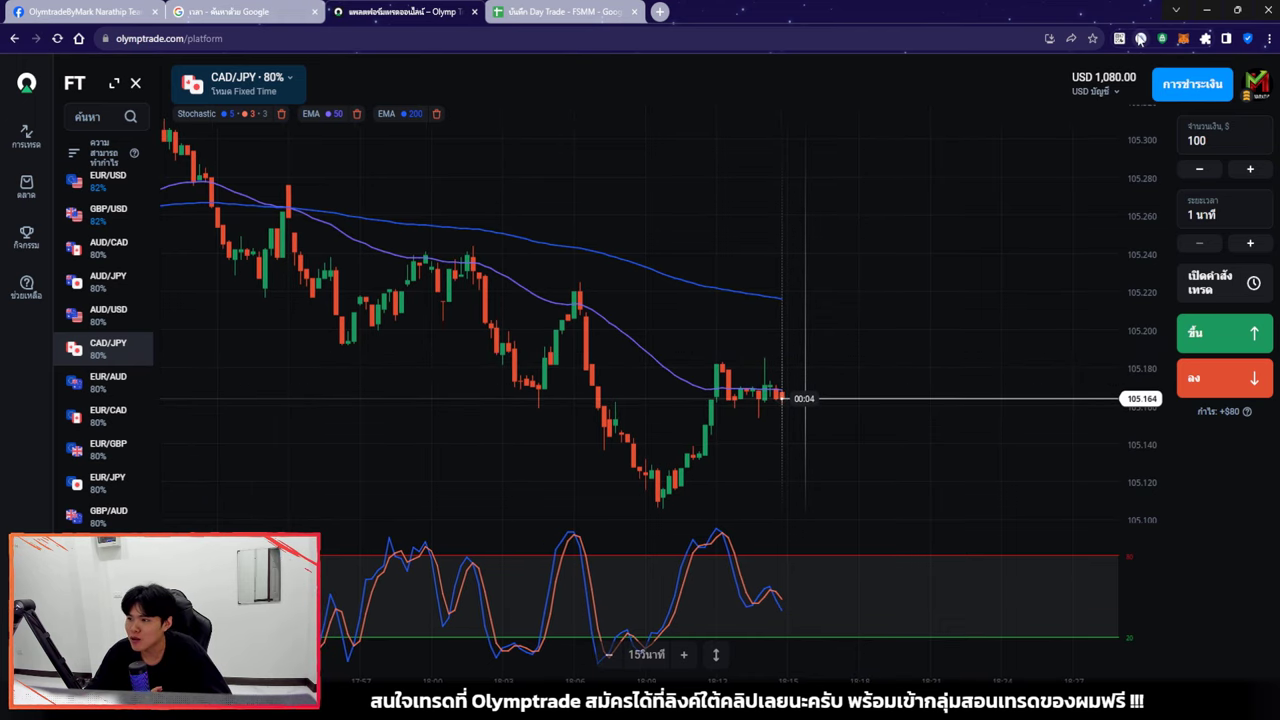
click(1140, 38)
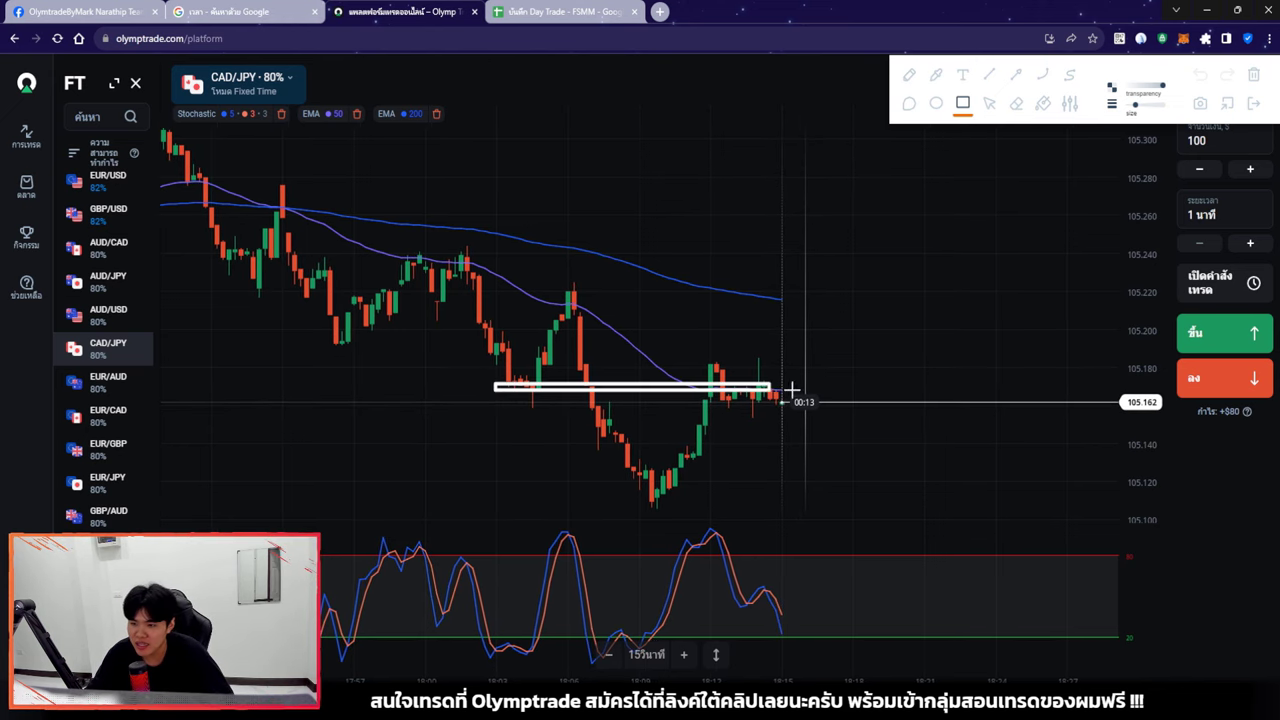
drag(791, 389, 866, 402)
click(989, 103)
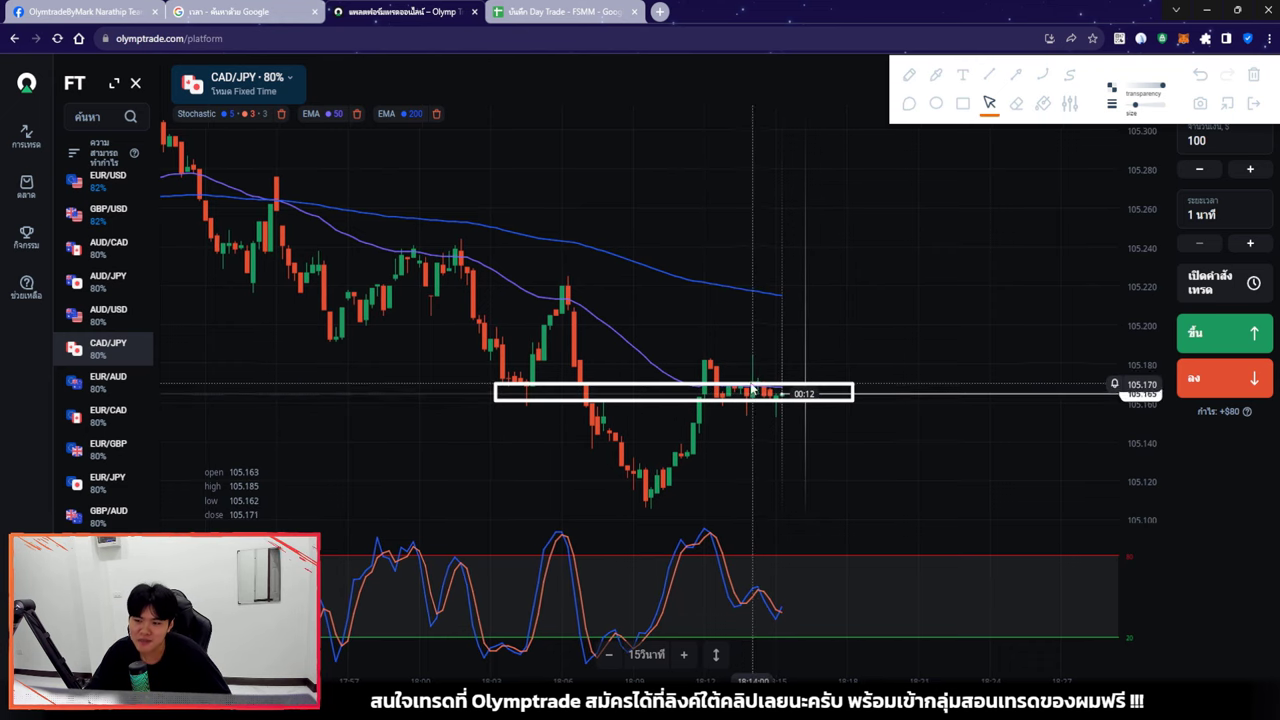
click(1252, 102)
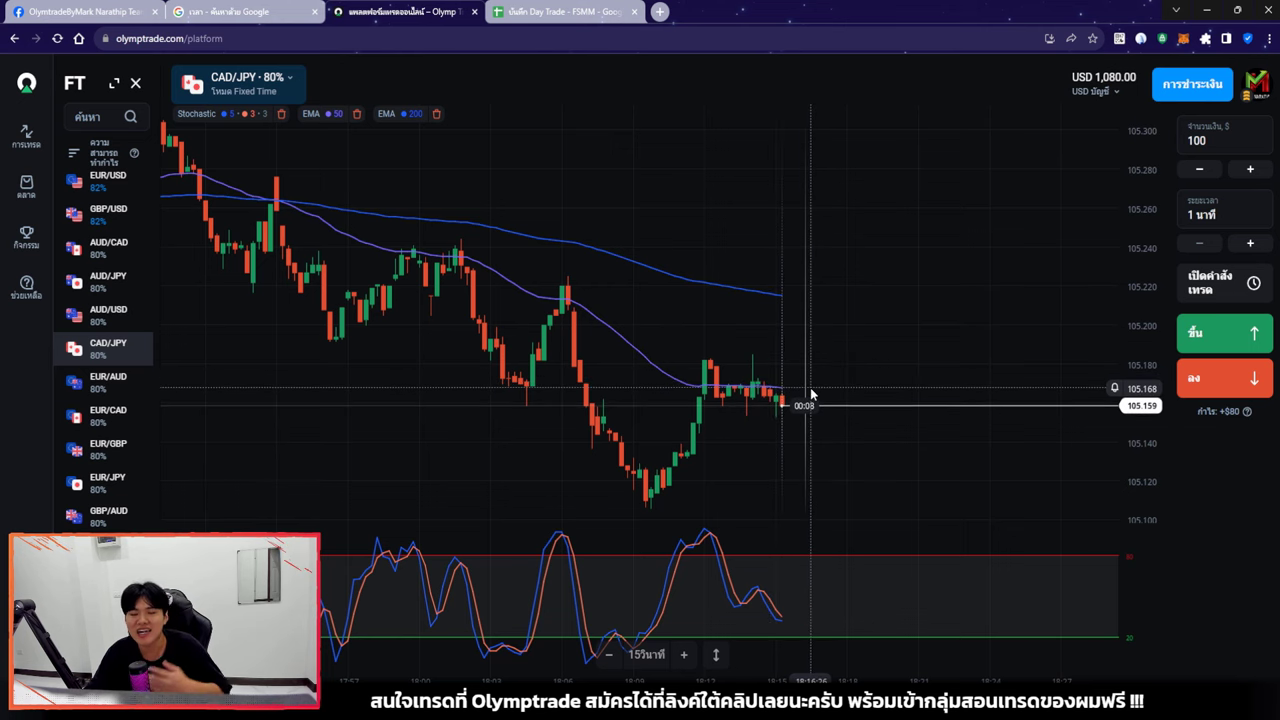
scroll(796, 405, down, 2)
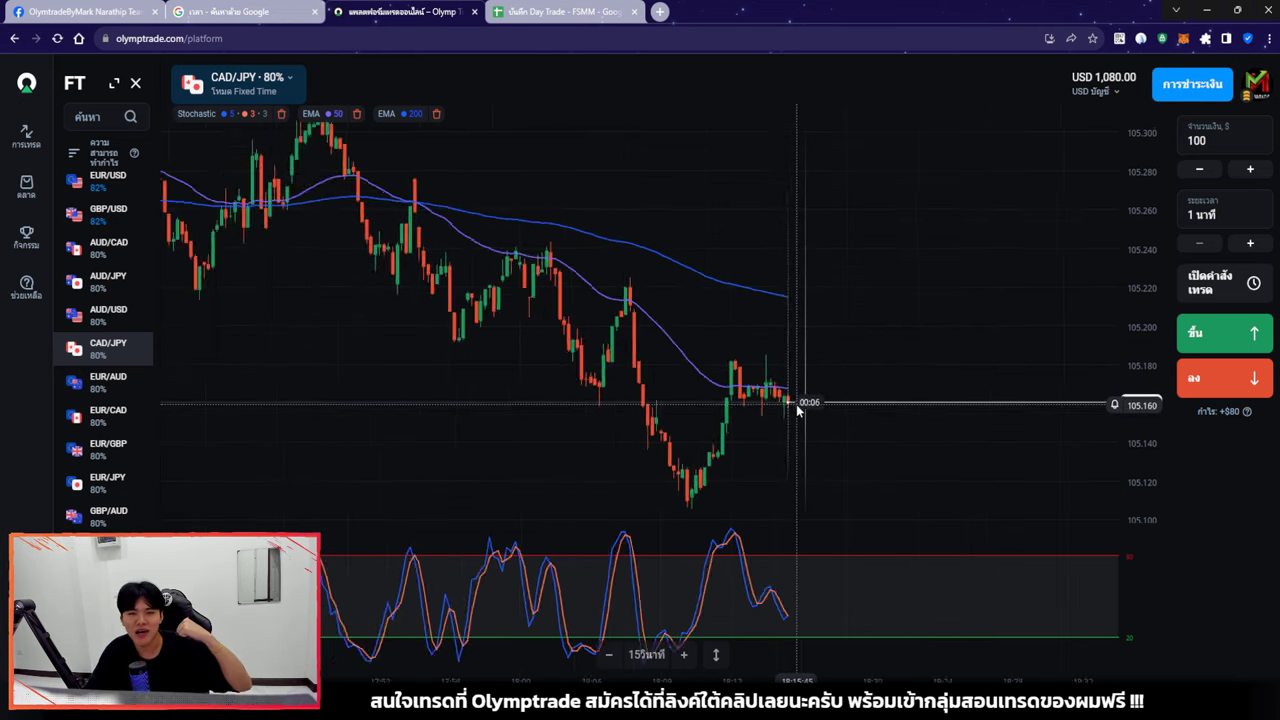
scroll(796, 405, down, 2)
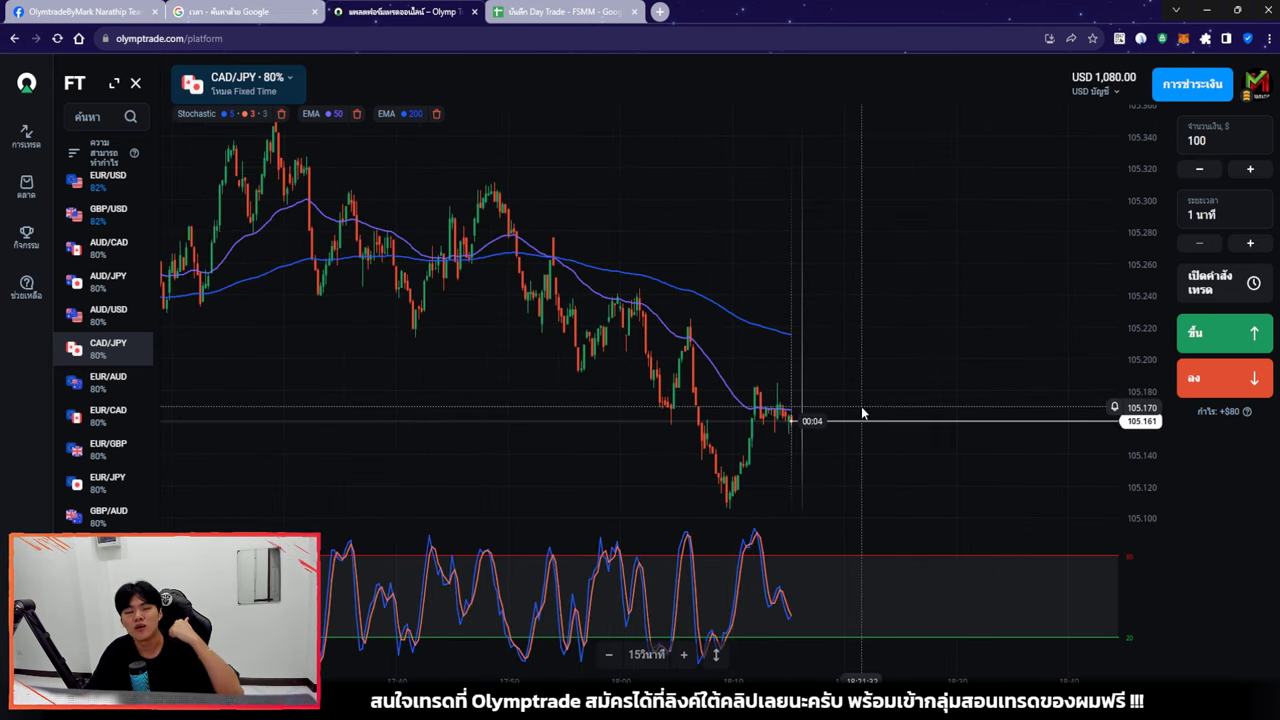
scroll(865, 308, up, 3)
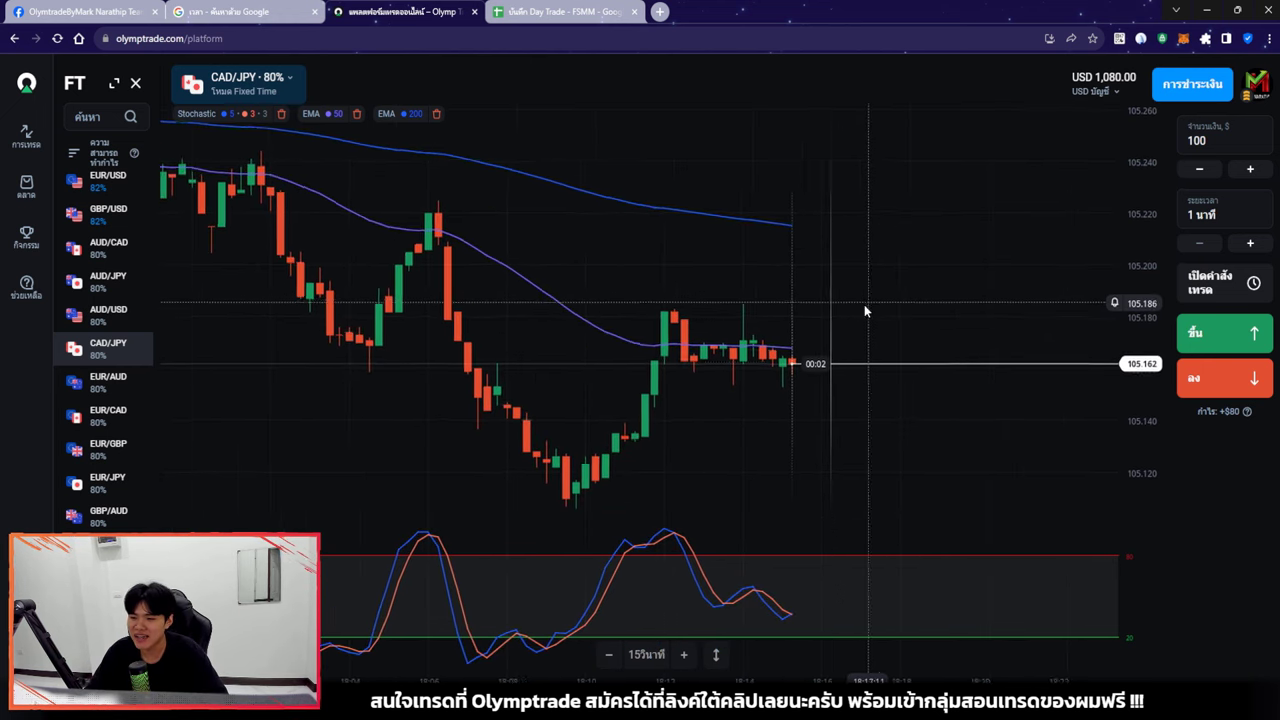
drag(865, 311, 766, 306)
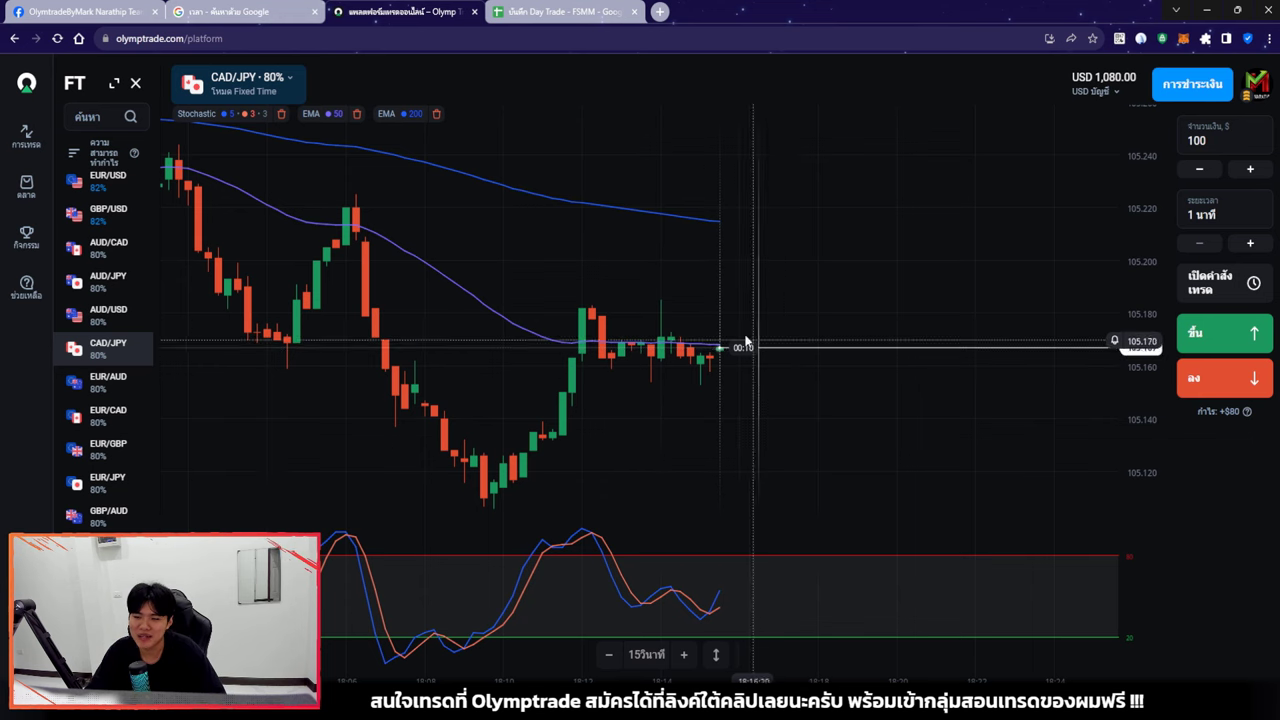
drag(800, 410, 822, 412)
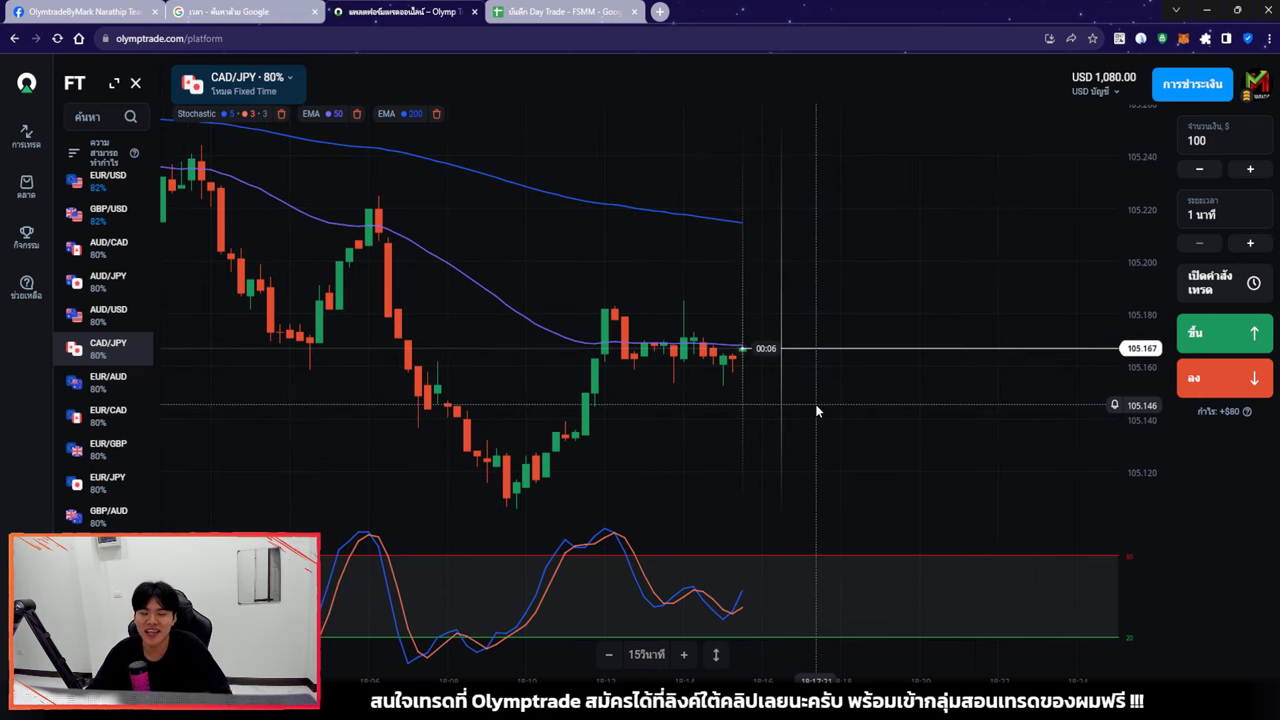
scroll(772, 444, up, 2)
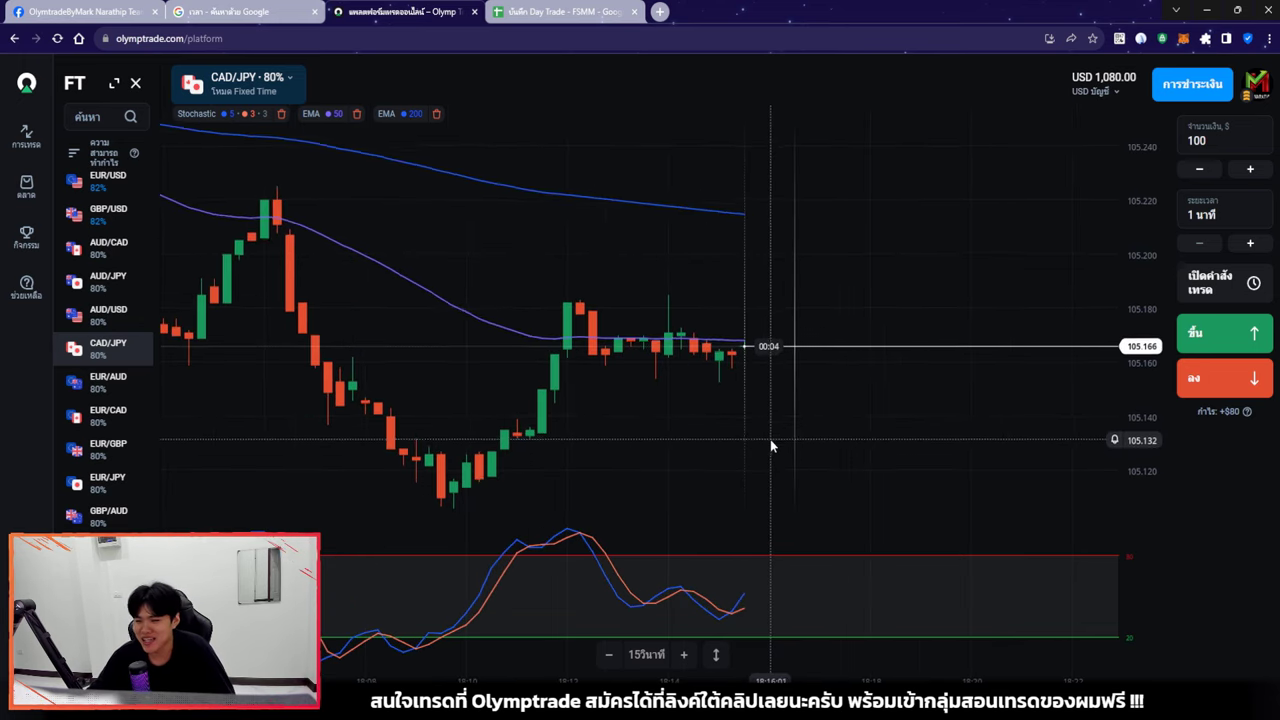
- Switch to the Day Trade log in Google Sheets and enter an ROI of 80% for the first $100 trade
key(ctrl+Tab)
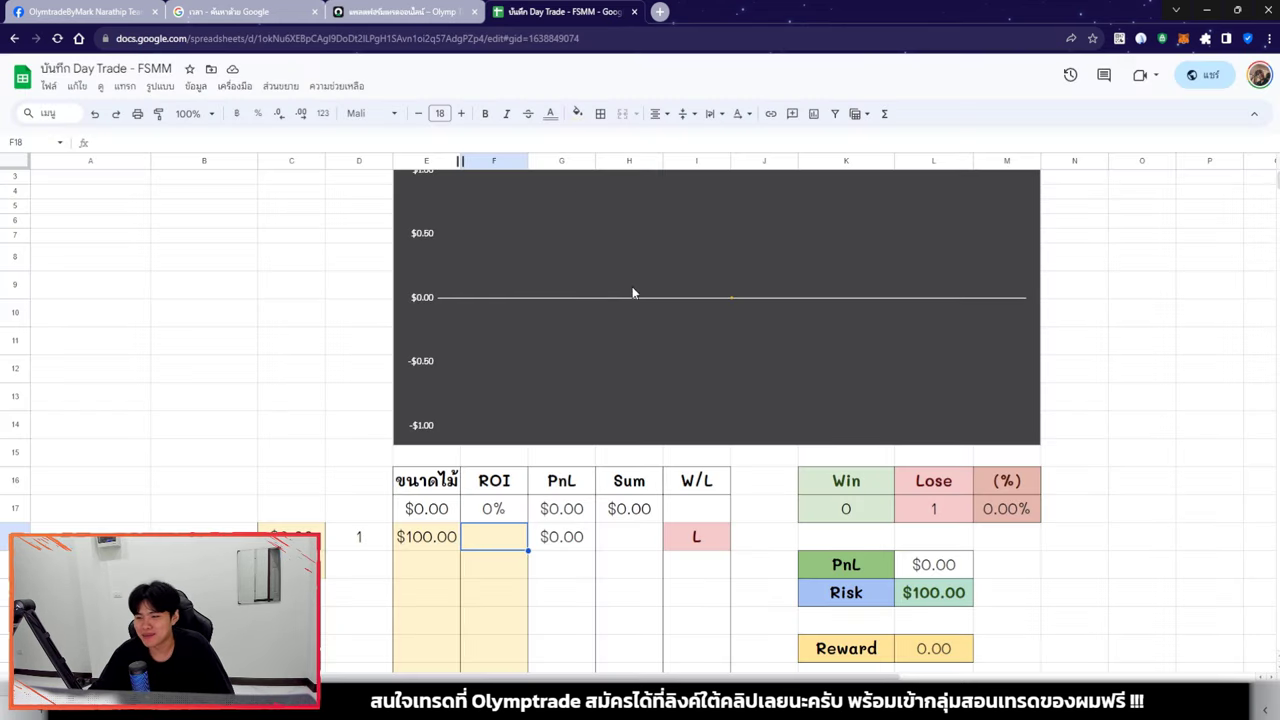
scroll(632, 292, down, 3)
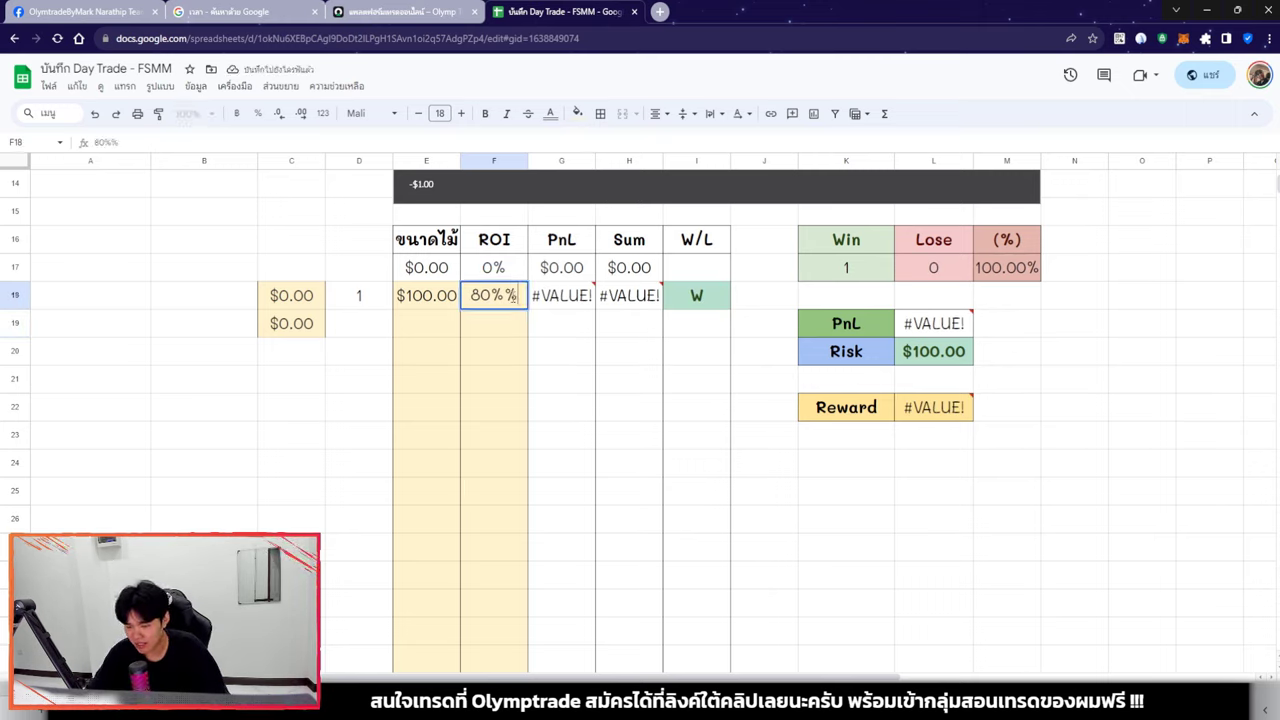
key(Return)
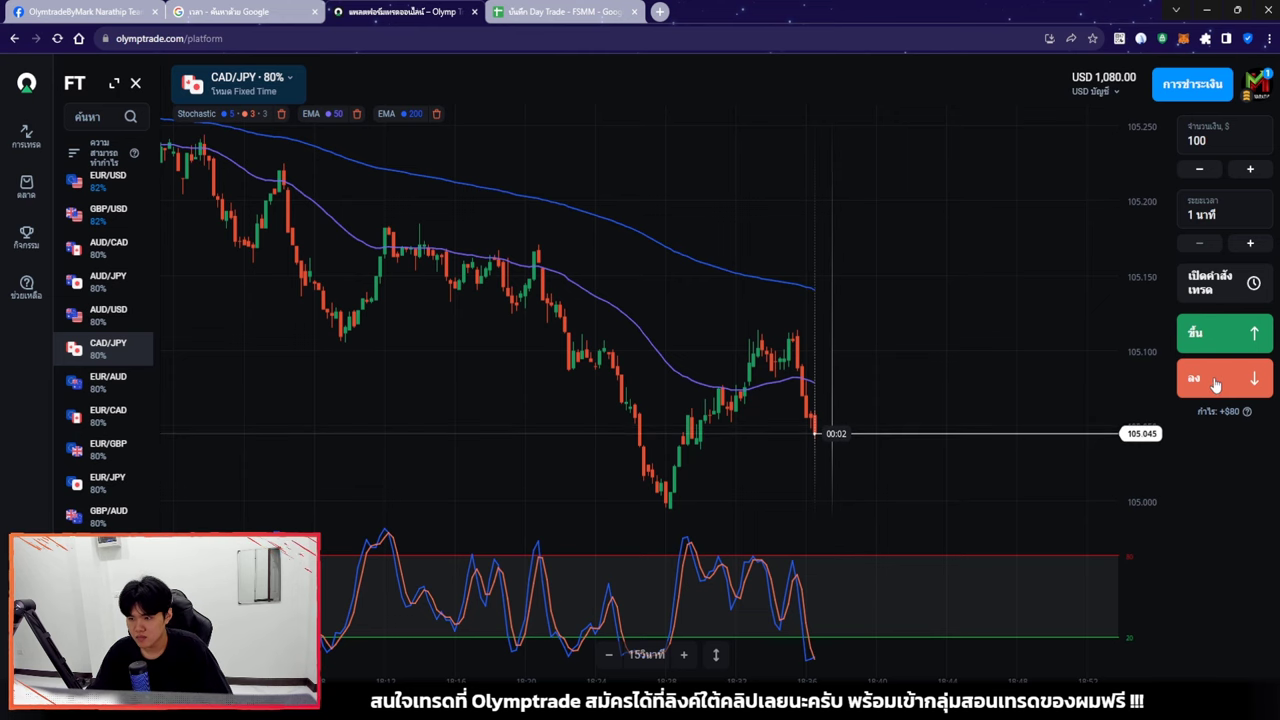
- Open another $100 one-minute down trade on CAD/JPY and examine its price movement on the chart
click(1216, 385)
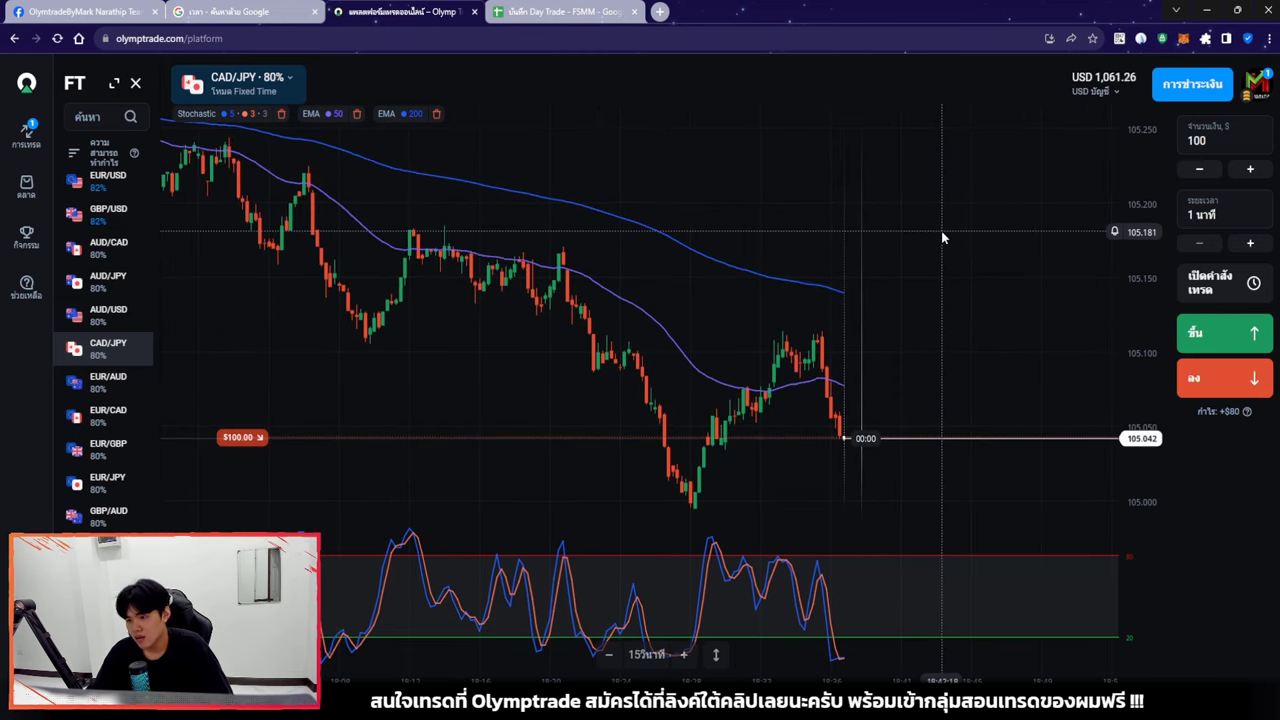
scroll(943, 254, up, 5)
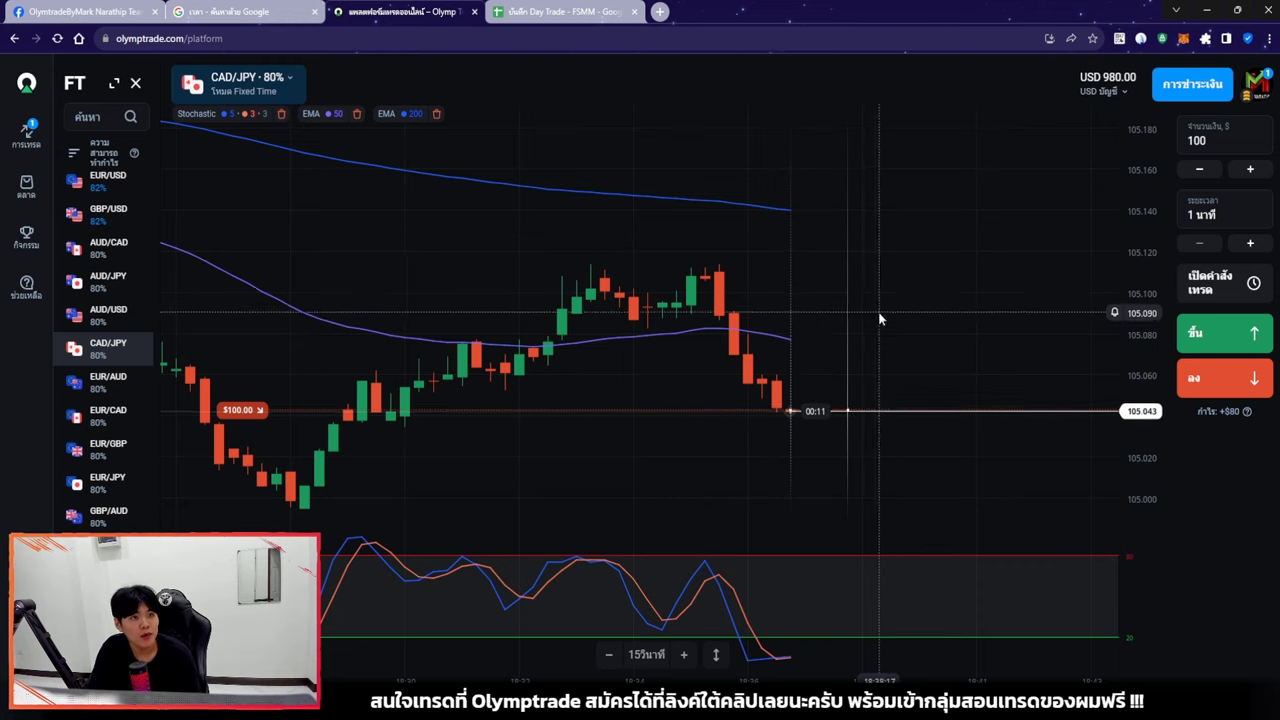
scroll(852, 425, up, 1)
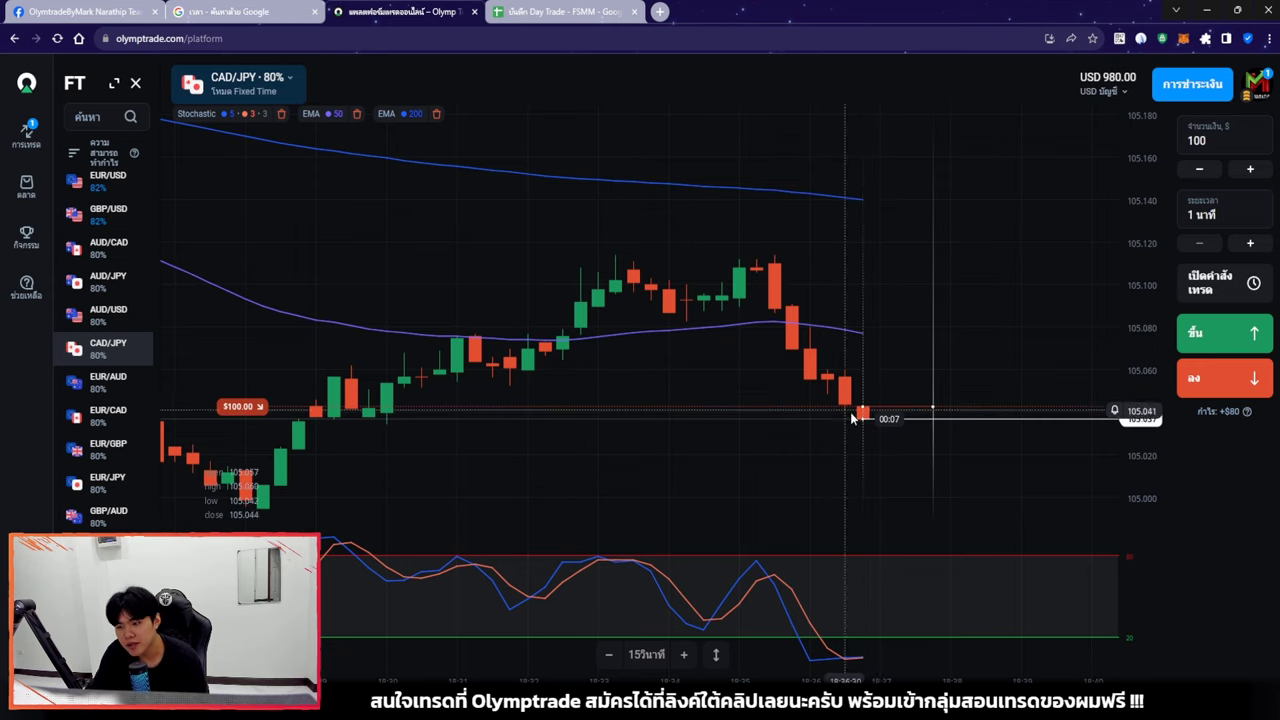
scroll(922, 434, down, 5)
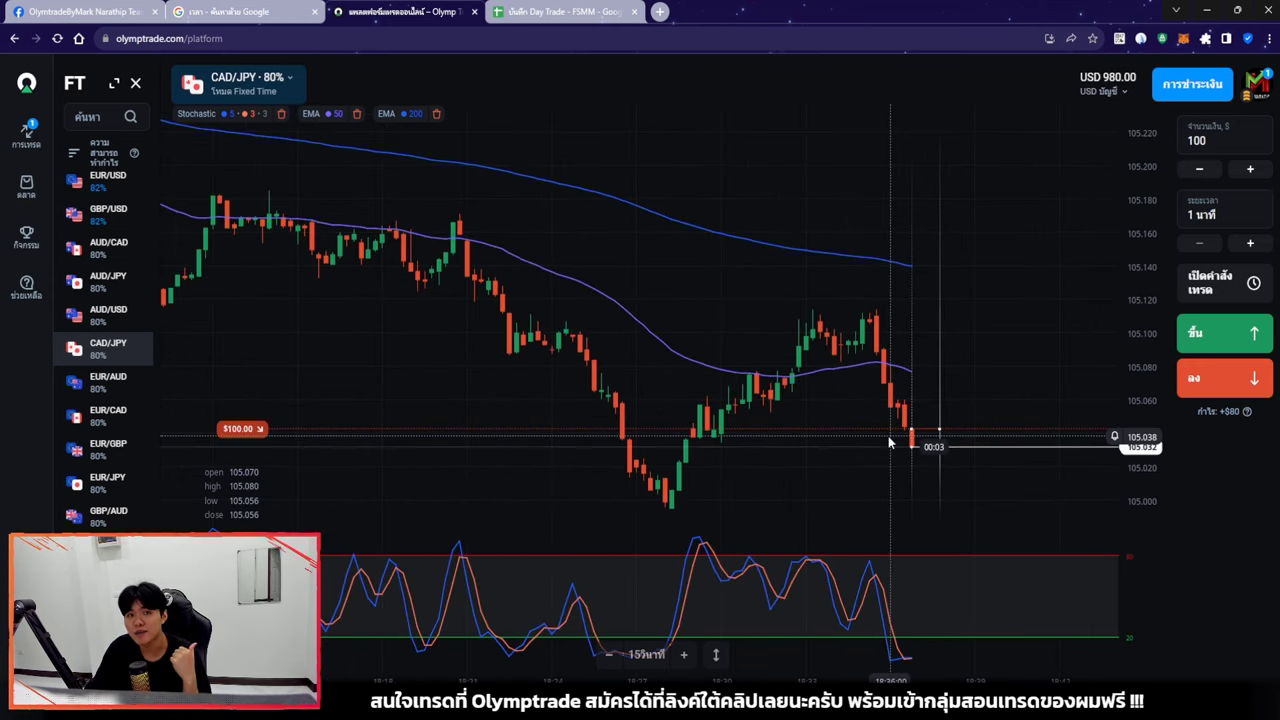
scroll(891, 443, down, 2)
scroll(891, 443, down, 3)
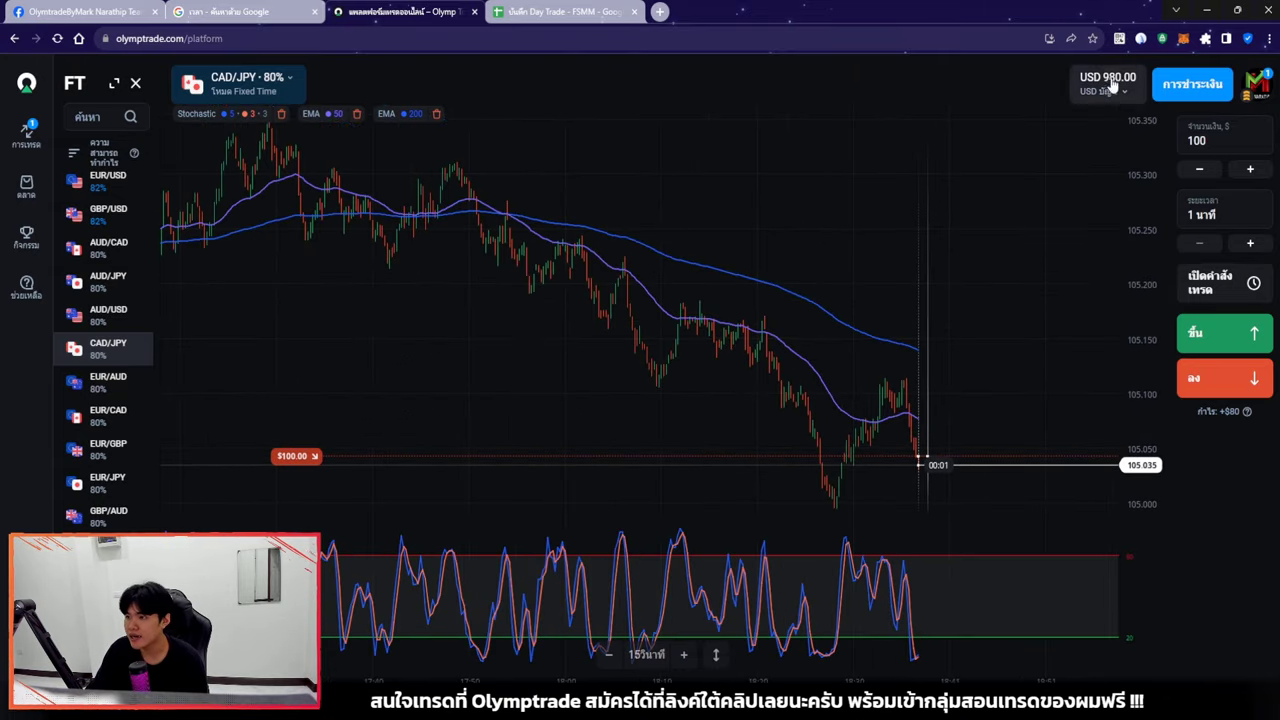
- Mark the CAD/JPY downtrend with descending arrows above the highs and below the lows, and clear the drawings from the chart
click(1140, 39)
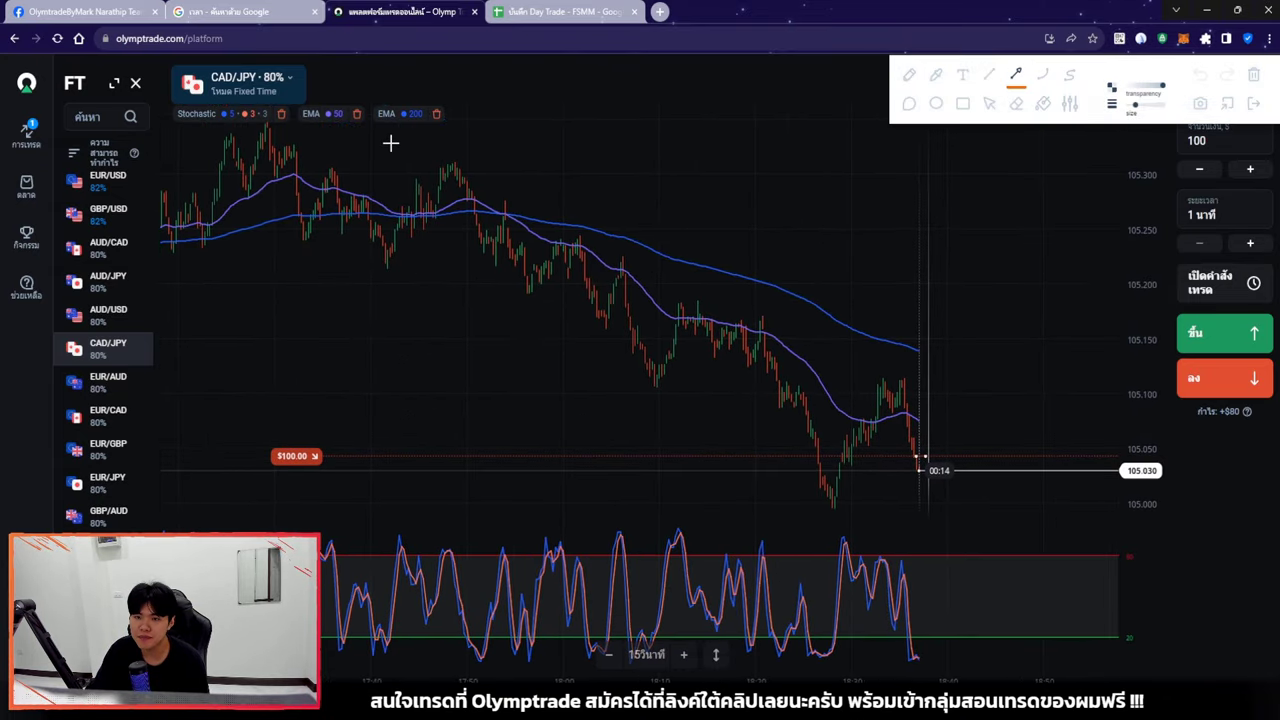
drag(889, 246, 1022, 307)
drag(884, 545, 885, 546)
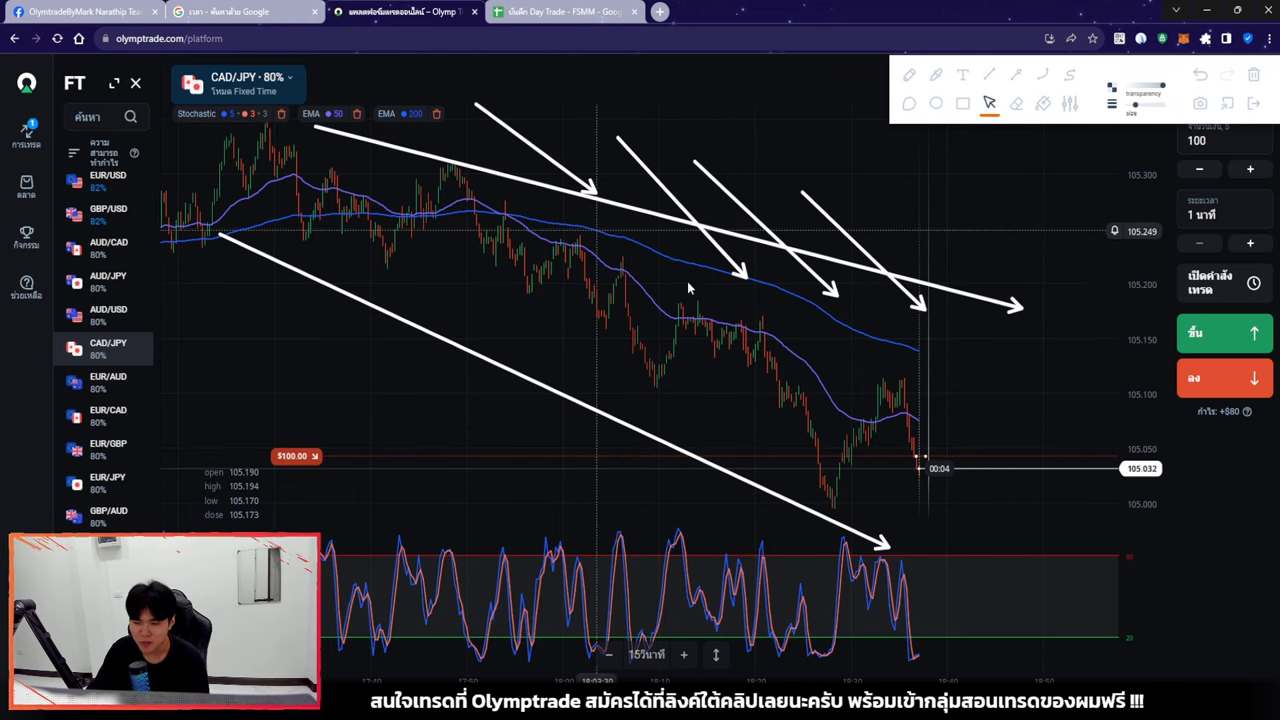
key(Delete)
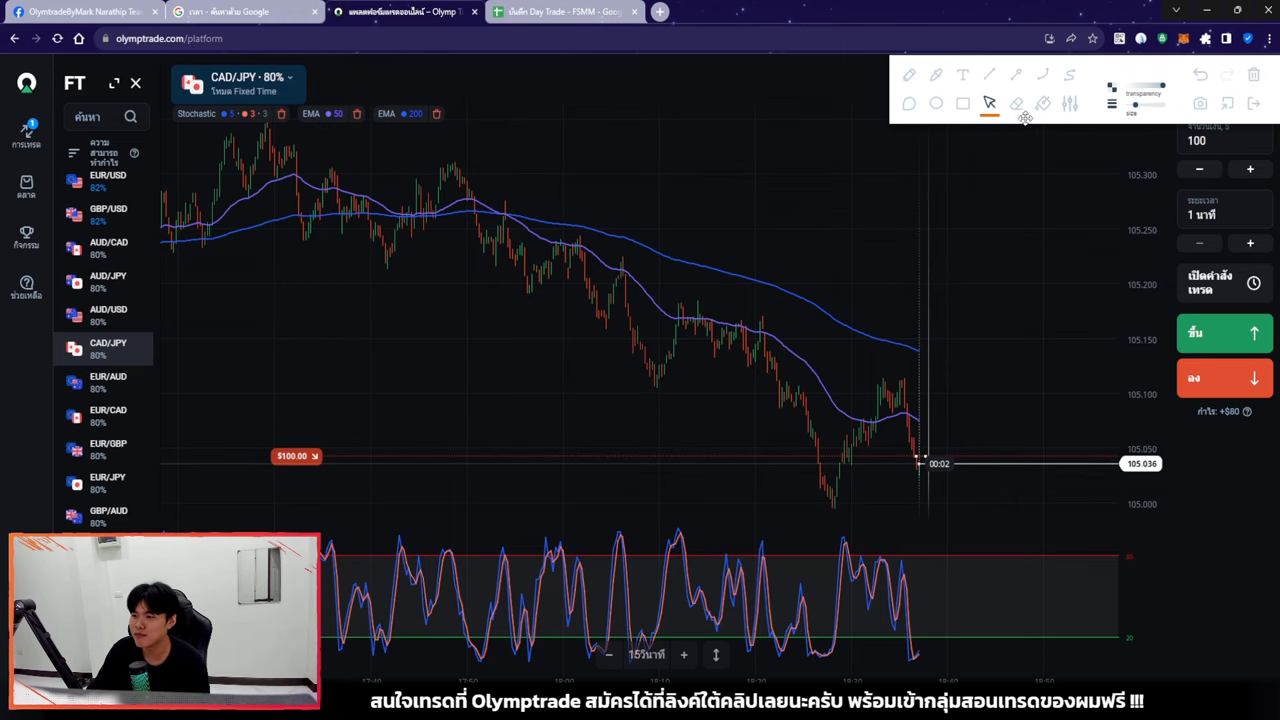
- Draw an arrow up the latest CAD/JPY rebound from about 105.000 and a rectangle around the highs near 105.110
scroll(997, 371, up, 3)
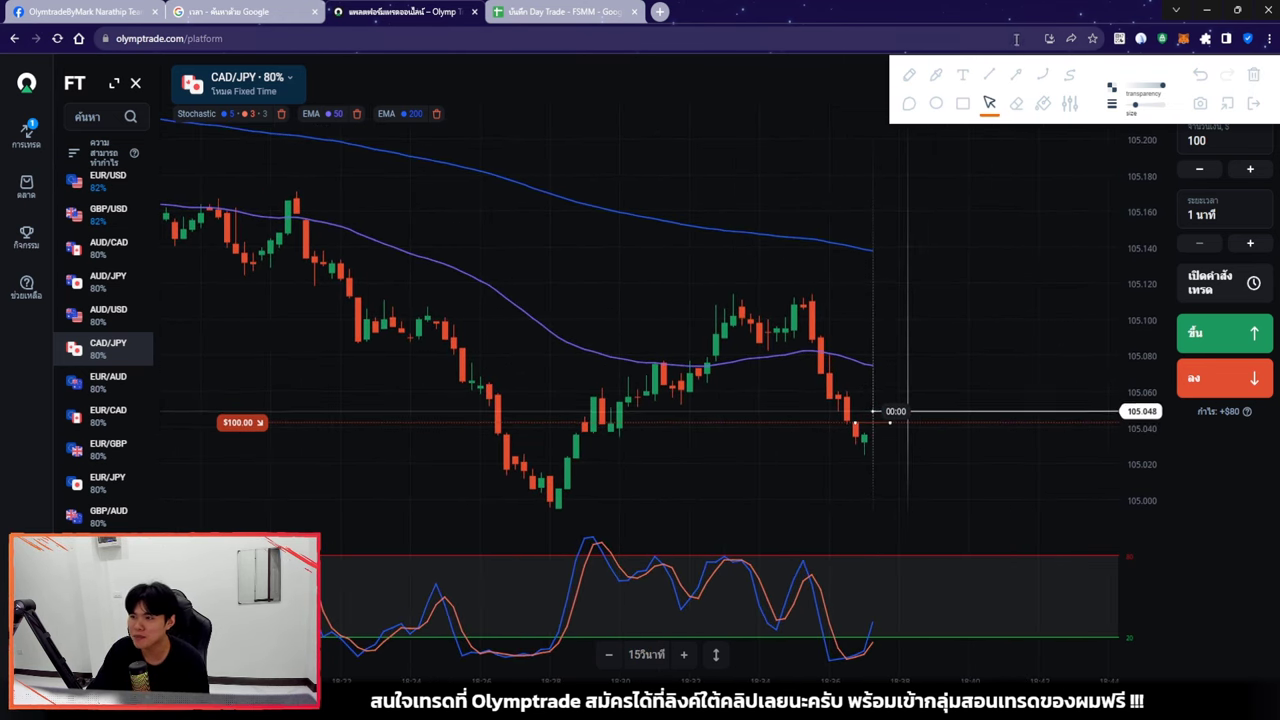
click(1015, 76)
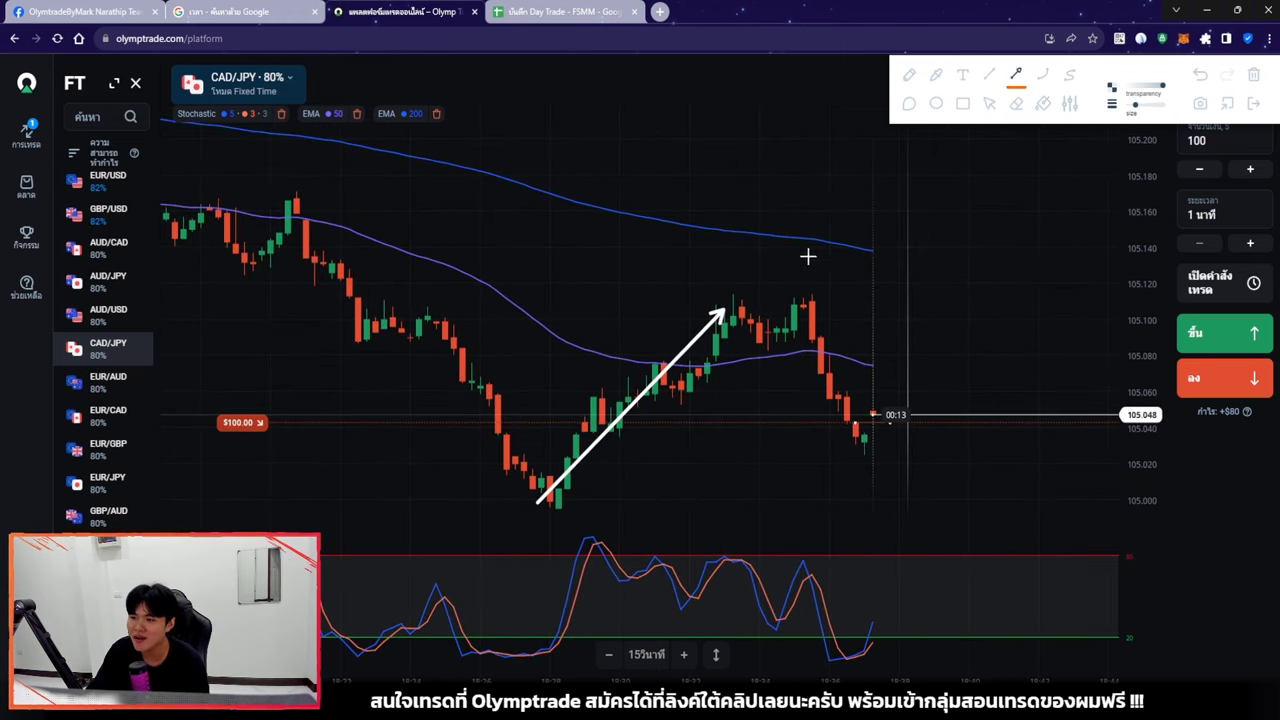
click(962, 105)
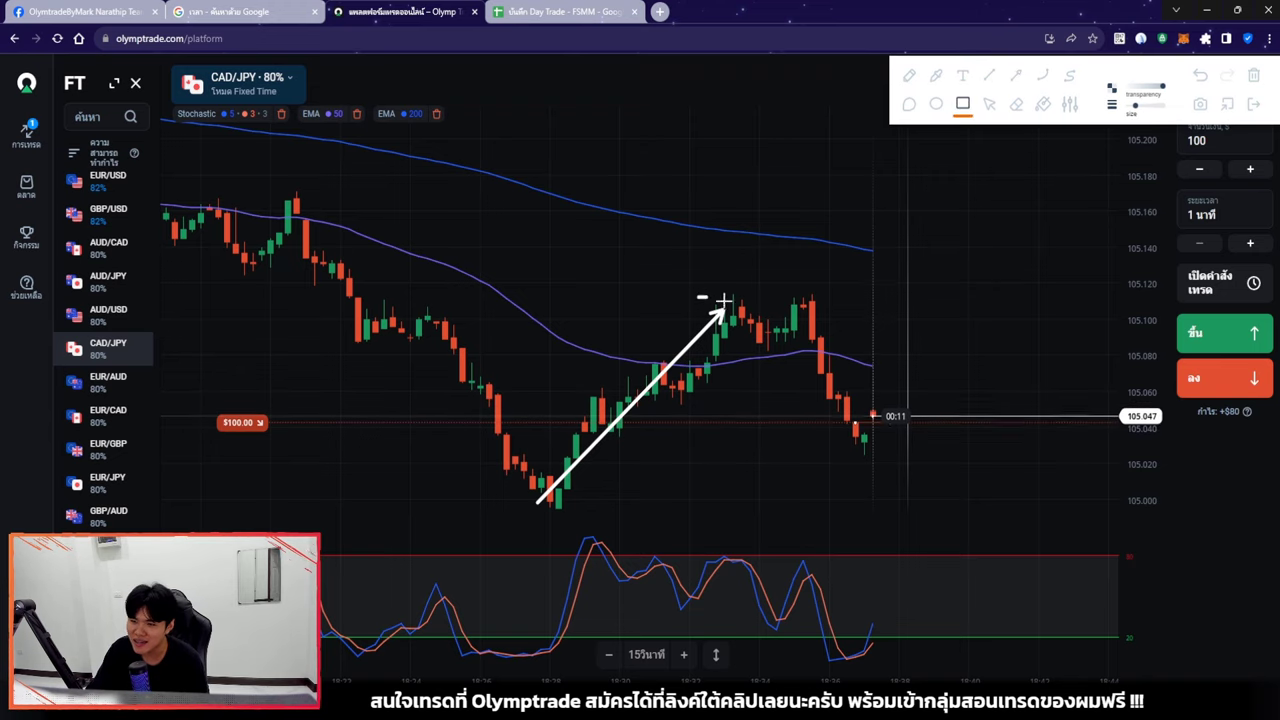
- Draw descending arrows along the EMA 200 and the fall from the boxed highs, and exit the drawing overlay
click(1015, 76)
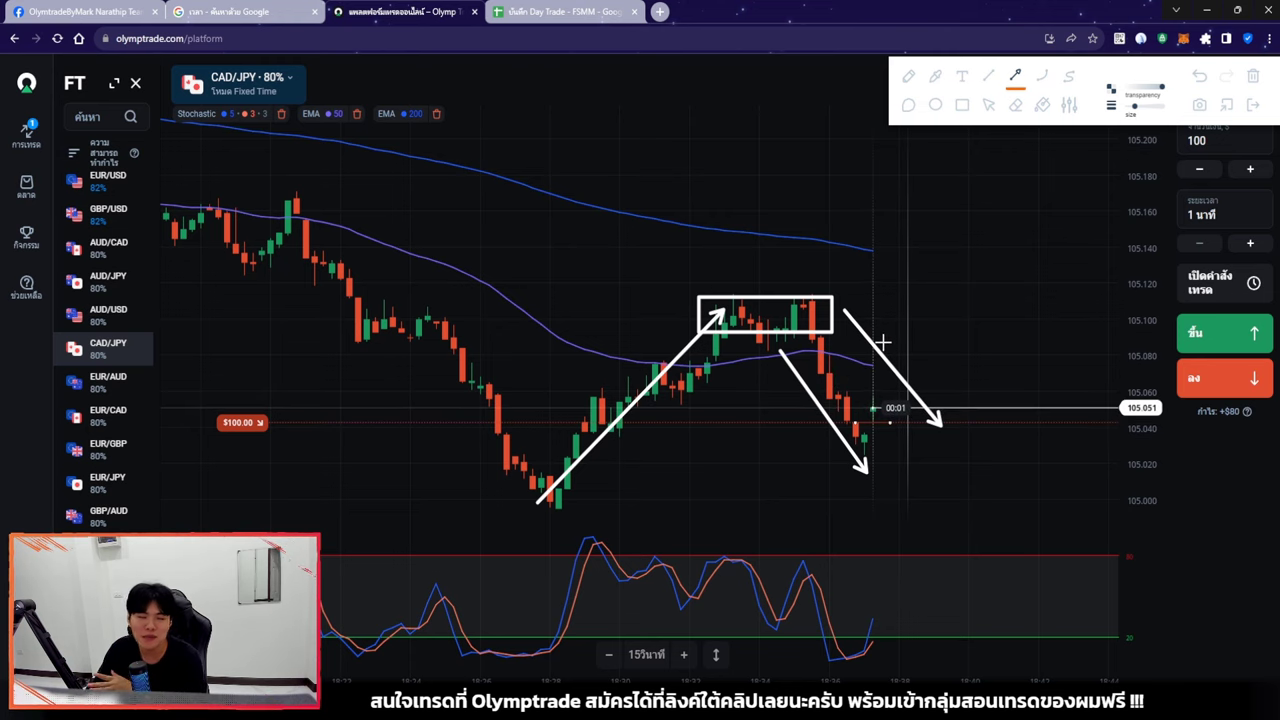
drag(586, 158, 776, 264)
drag(791, 205, 898, 300)
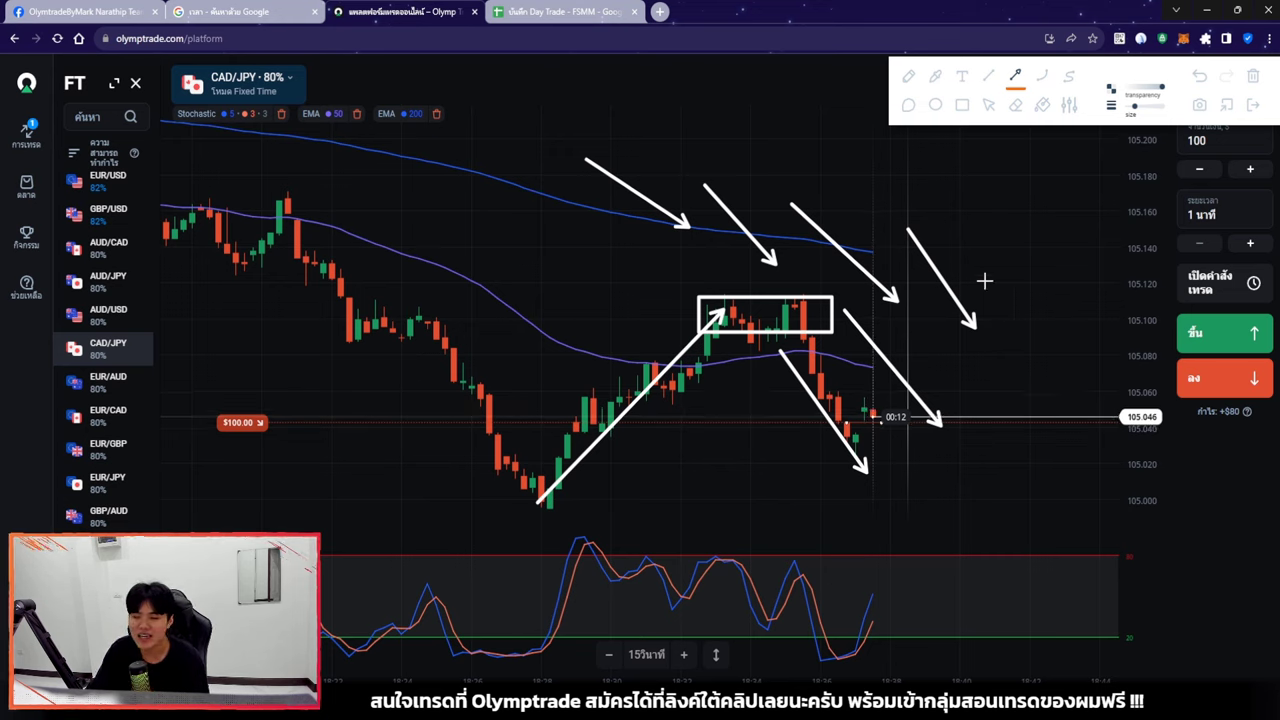
click(989, 106)
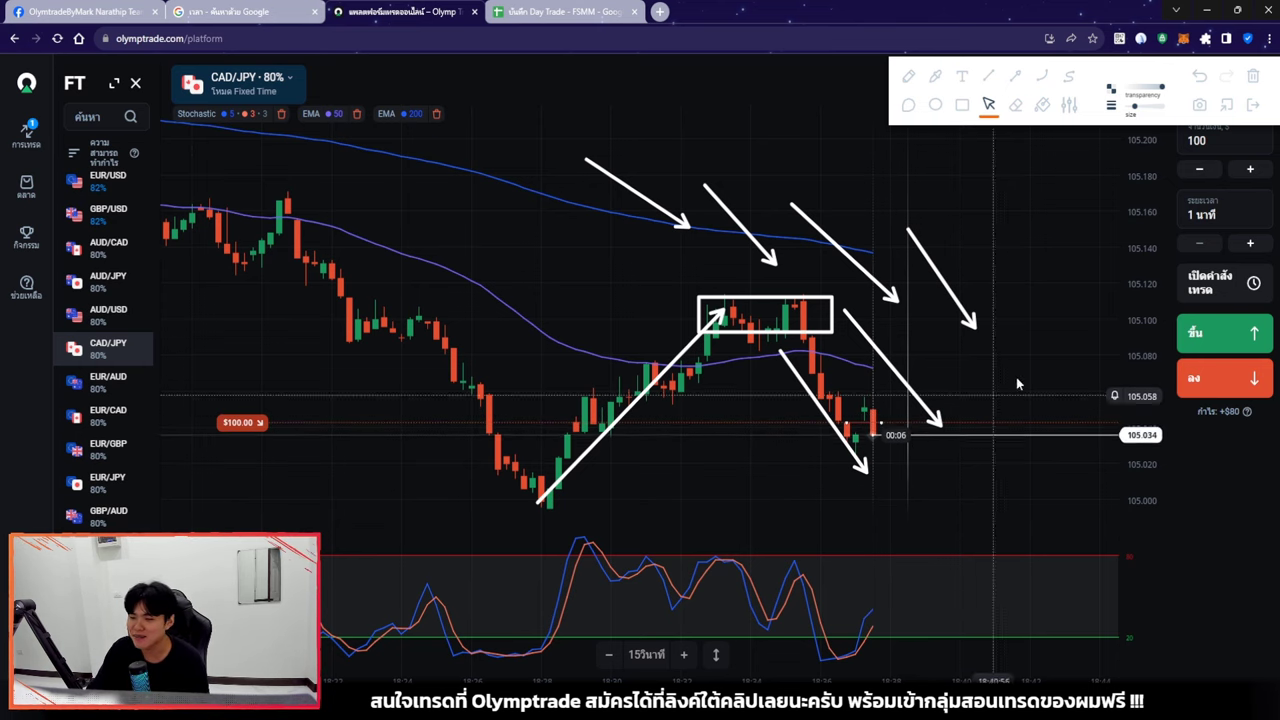
key(Escape)
- Examine the CAD/JPY candles and Stochastic as the open $100 trade expires and the price develops further
scroll(896, 391, up, 2)
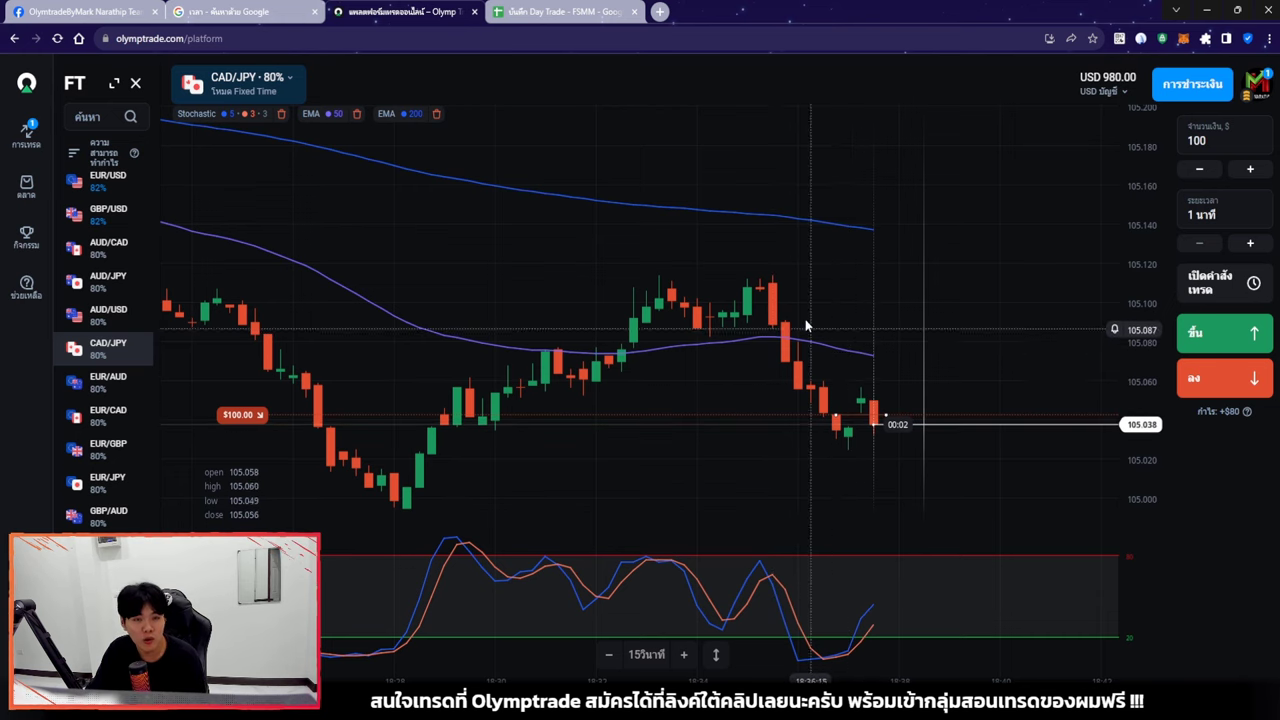
scroll(858, 397, down, 2)
scroll(858, 397, down, 2)
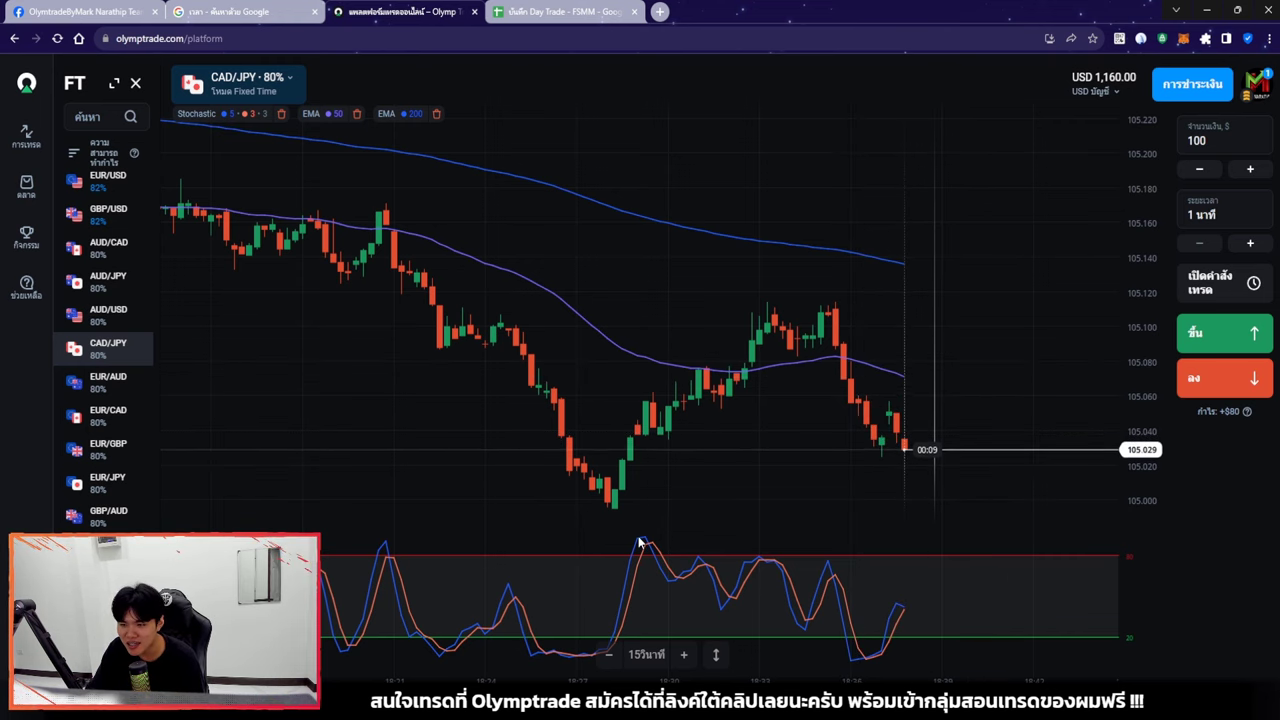
scroll(909, 486, up, 2)
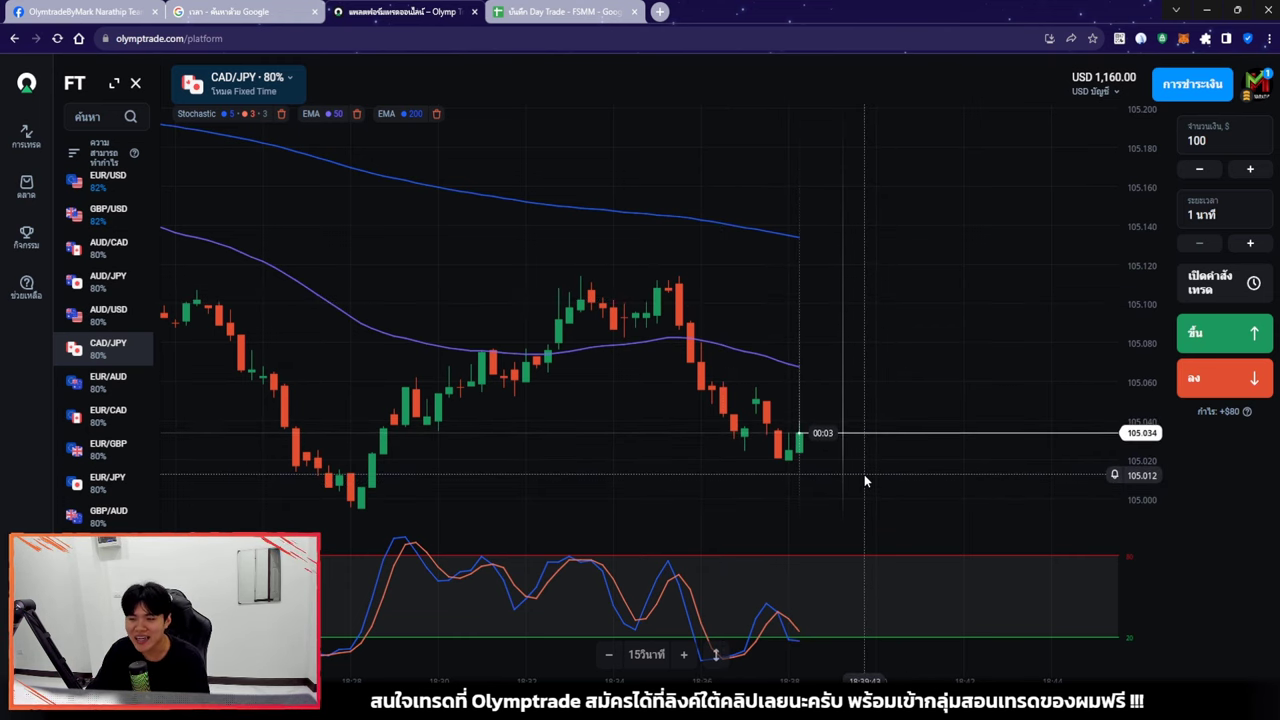
scroll(860, 468, up, 3)
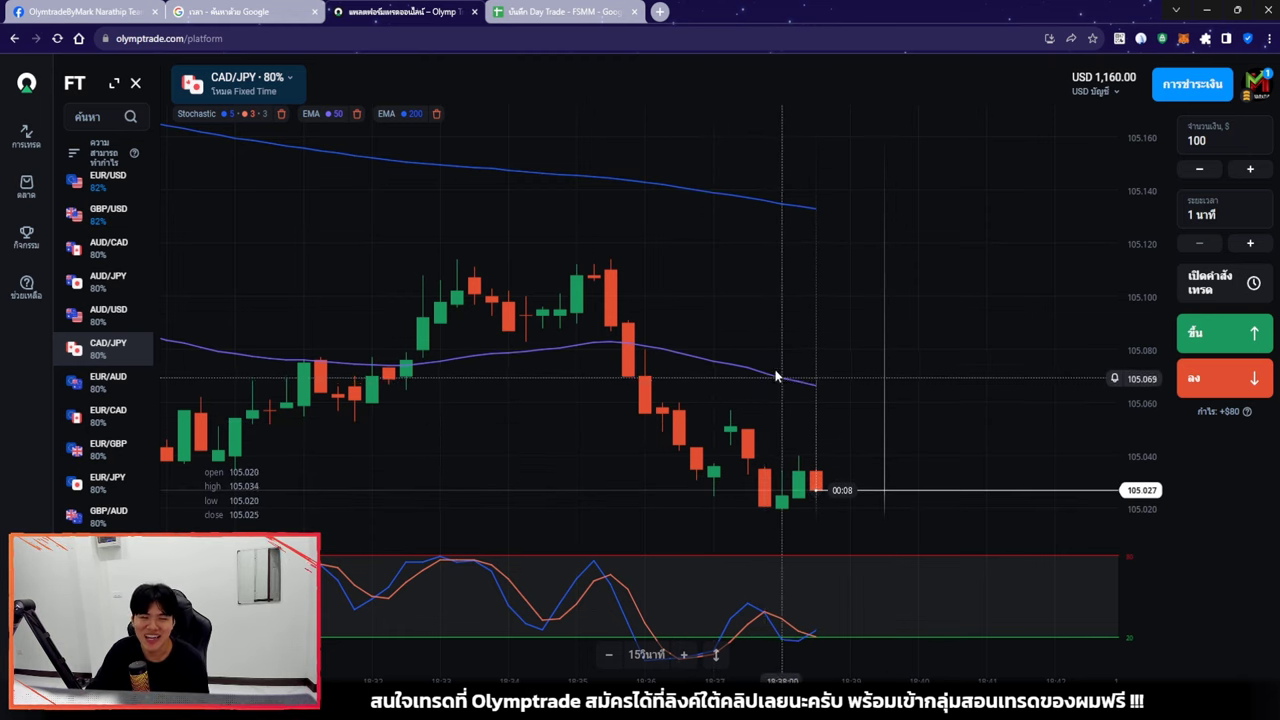
scroll(790, 368, down, 2)
scroll(791, 366, down, 2)
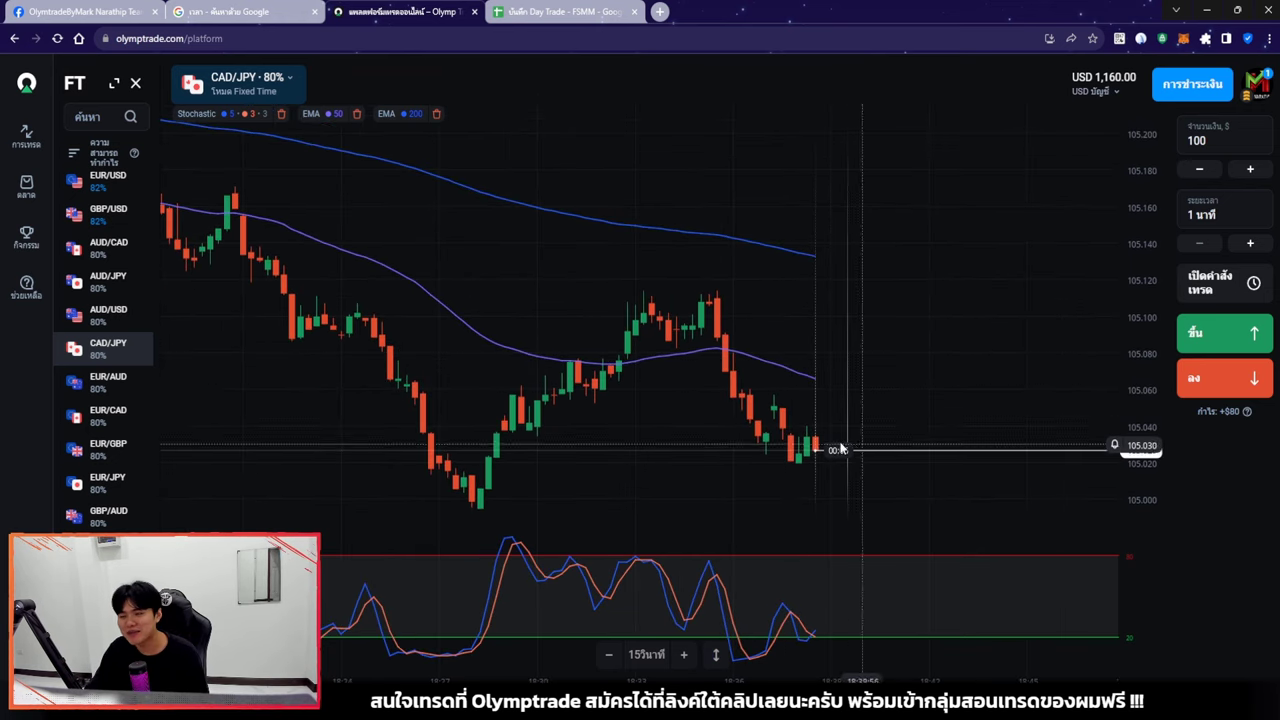
- Switch to the Day Trade log in Google Sheets and enter a trade size of $100.00 for the third trade
key(ctrl+Tab)
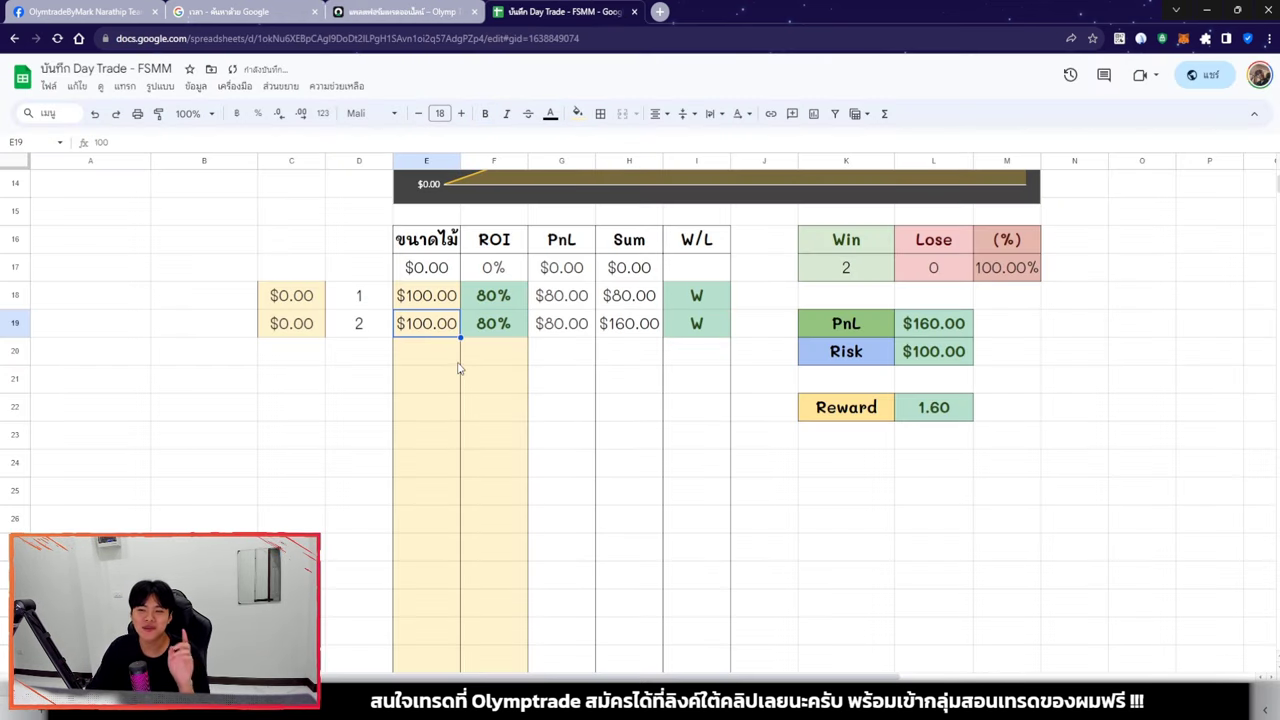
key(ctrl+shift+Tab)
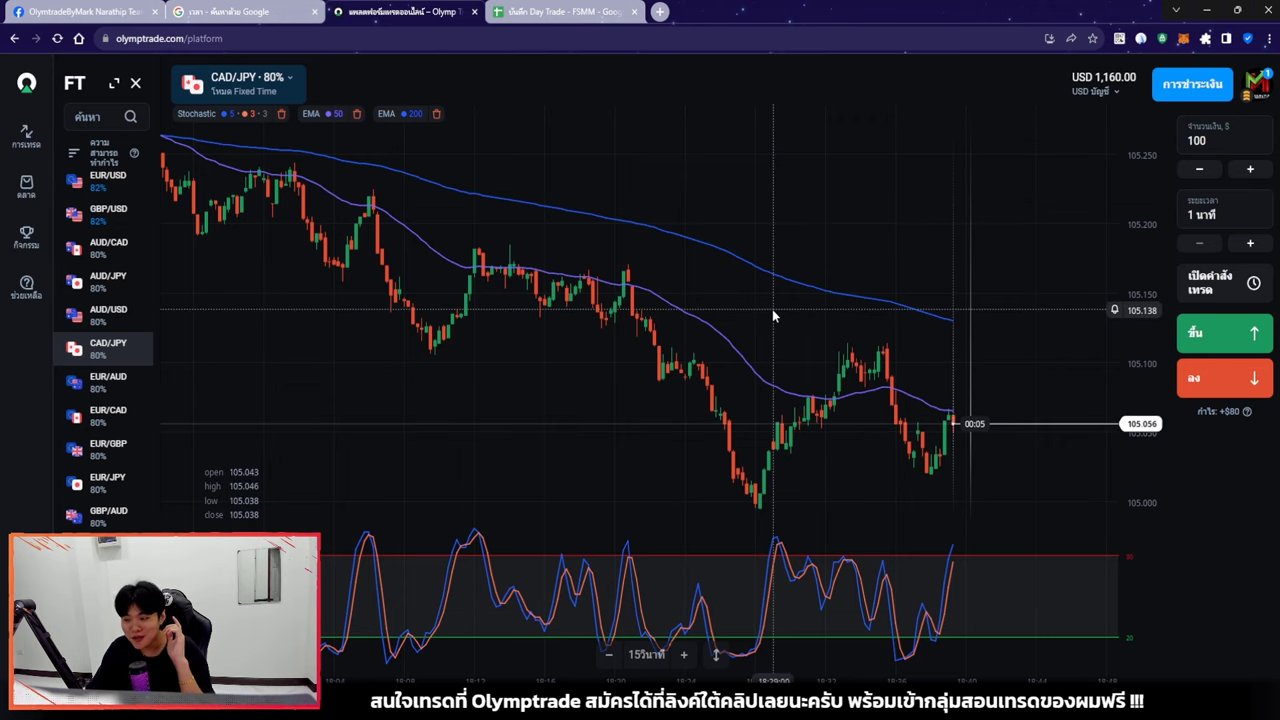
key(ctrl+Tab)
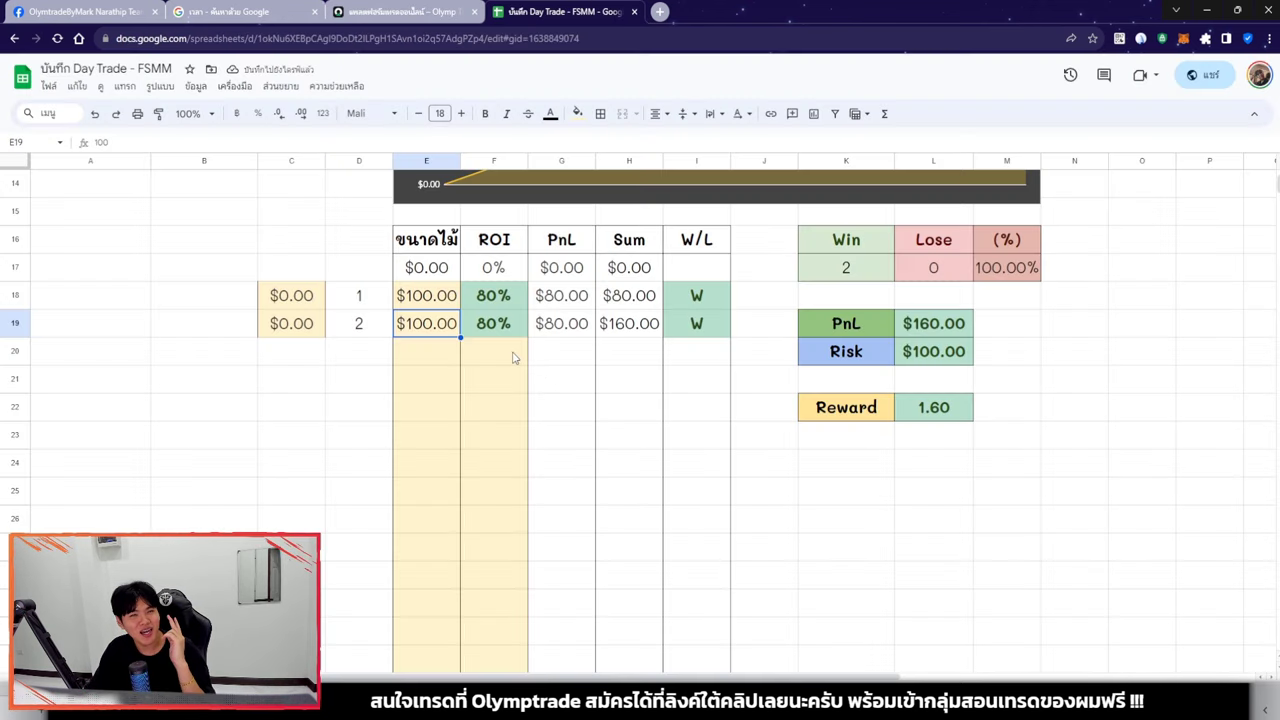
scroll(513, 358, down, 1)
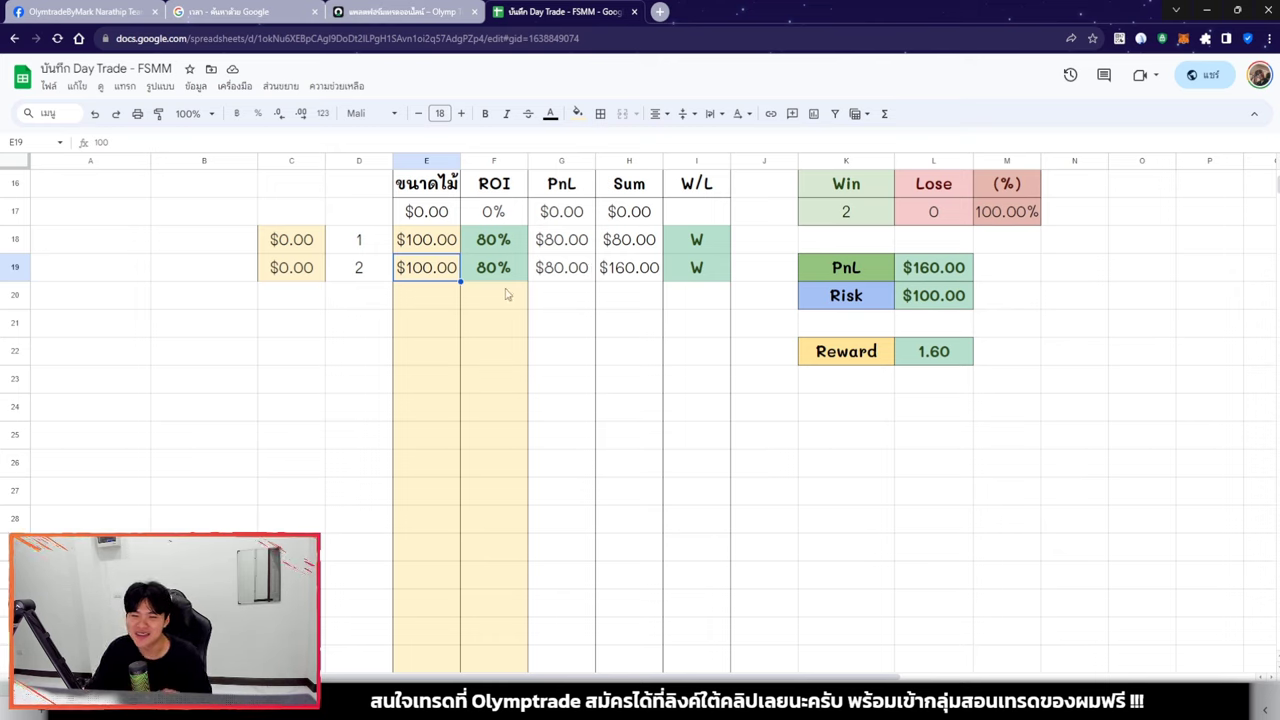
click(433, 302)
text($100.00)
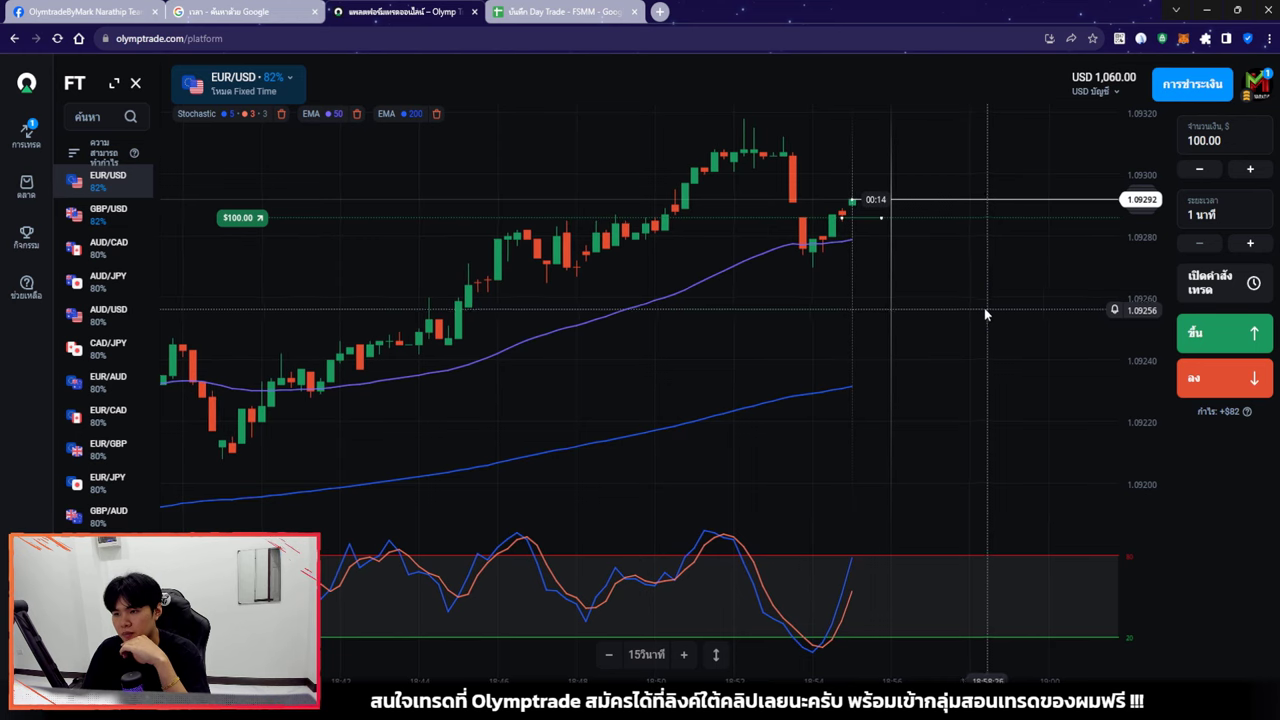
- Examine the EUR/USD candles, EMAs and Stochastic around the open $100 up trade at both close and wide range
scroll(903, 252, up, 3)
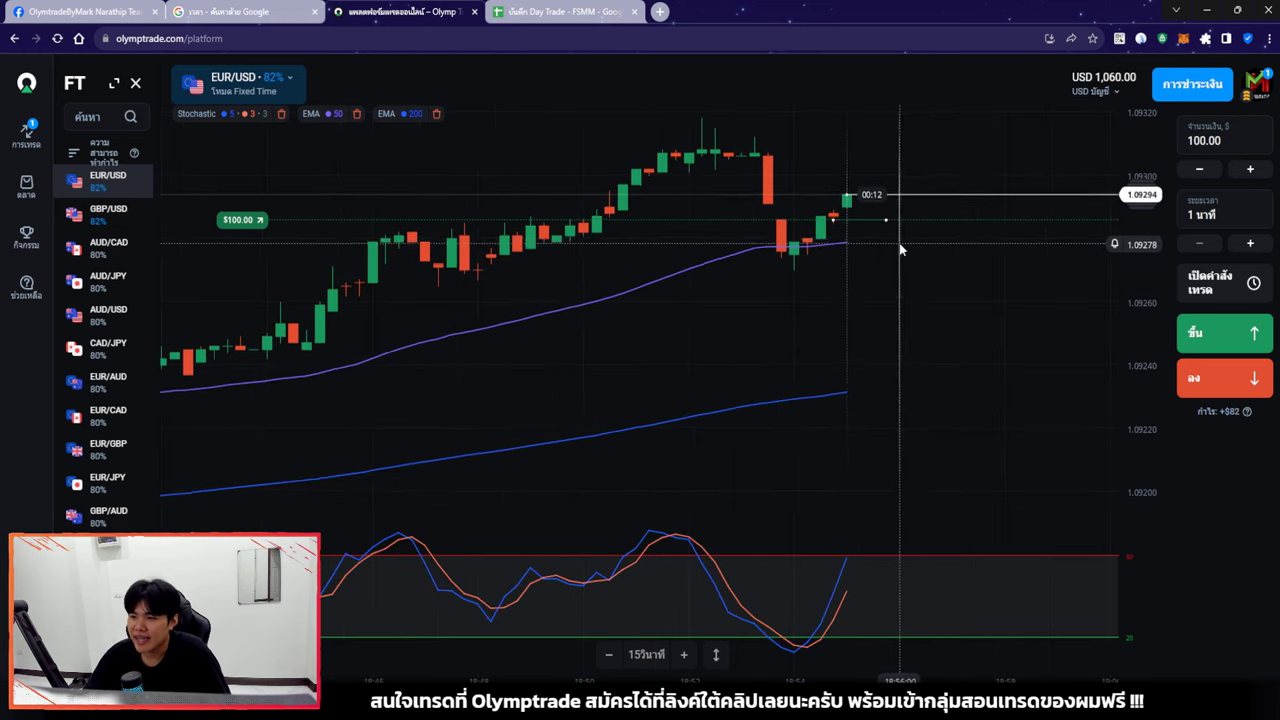
scroll(907, 248, up, 1)
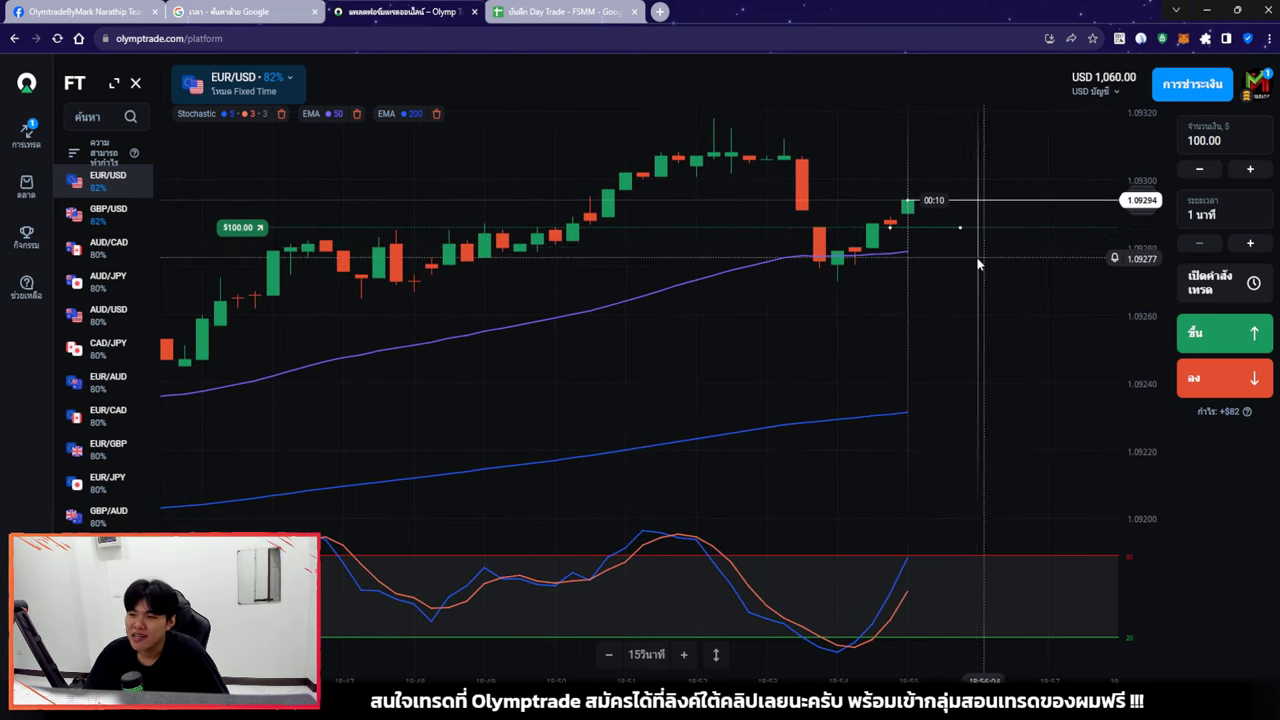
drag(976, 256, 885, 251)
scroll(885, 251, down, 2)
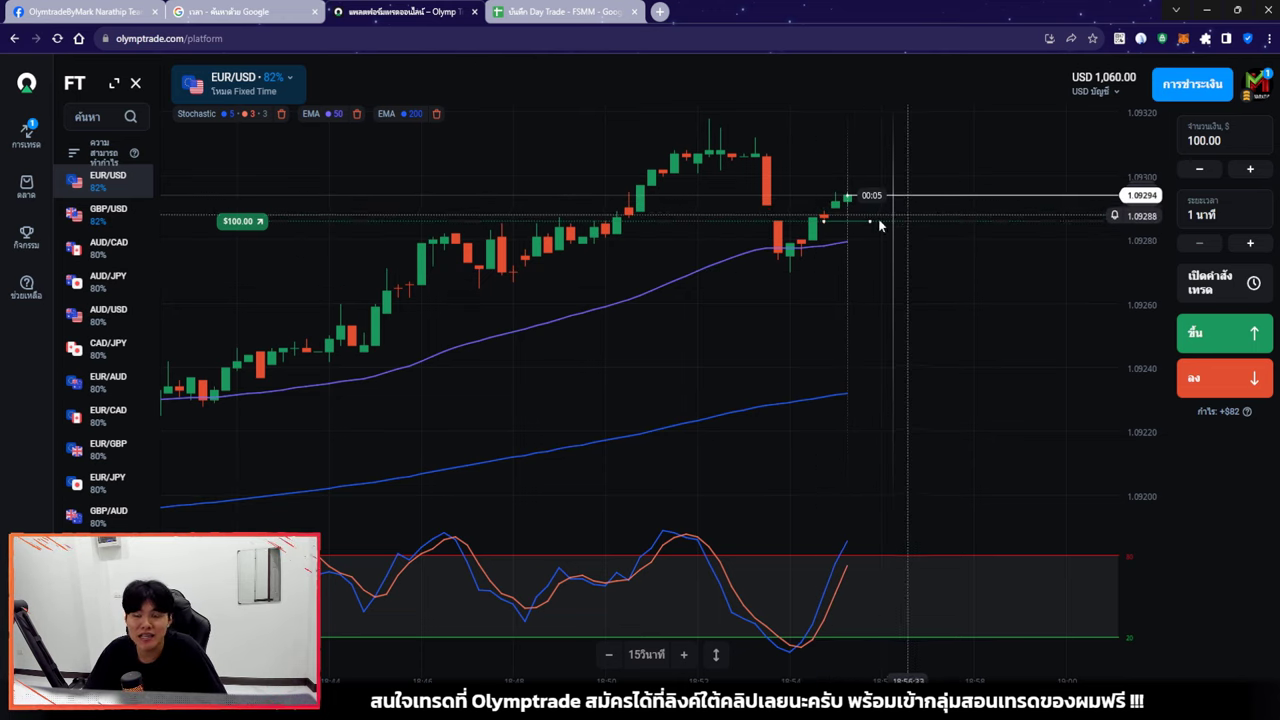
scroll(840, 243, down, 1)
scroll(840, 243, down, 6)
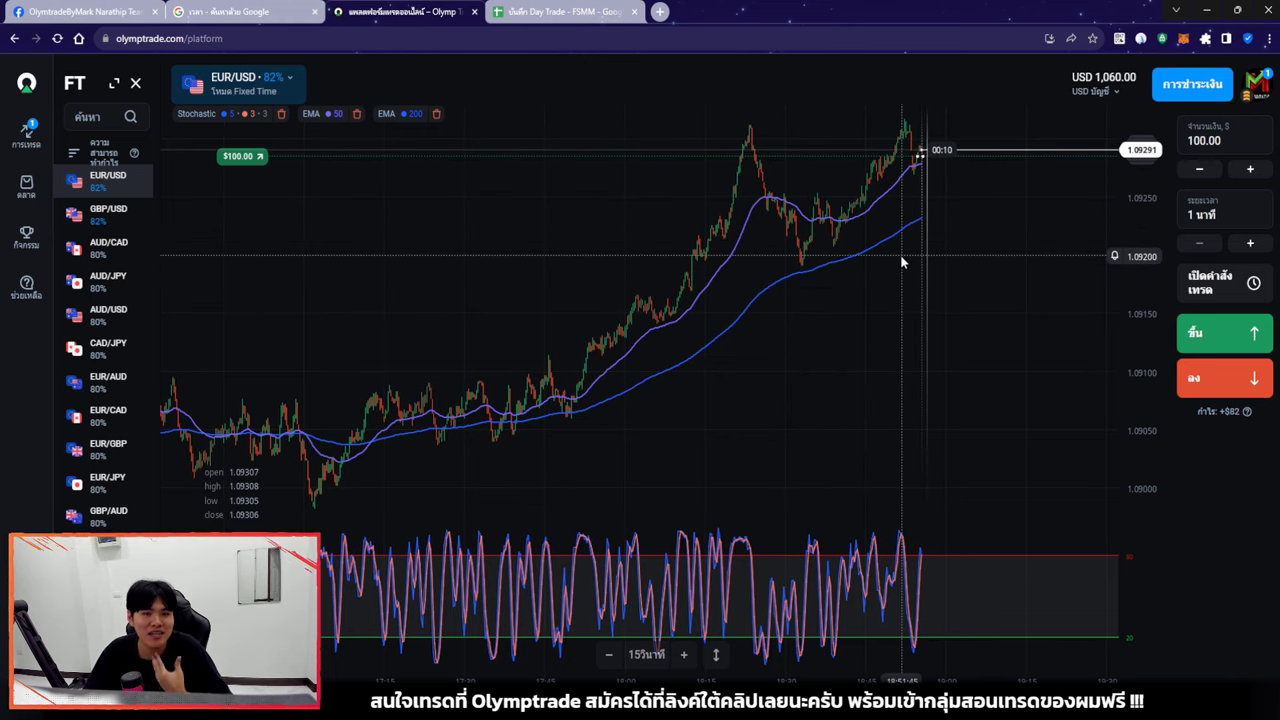
scroll(920, 201, up, 5)
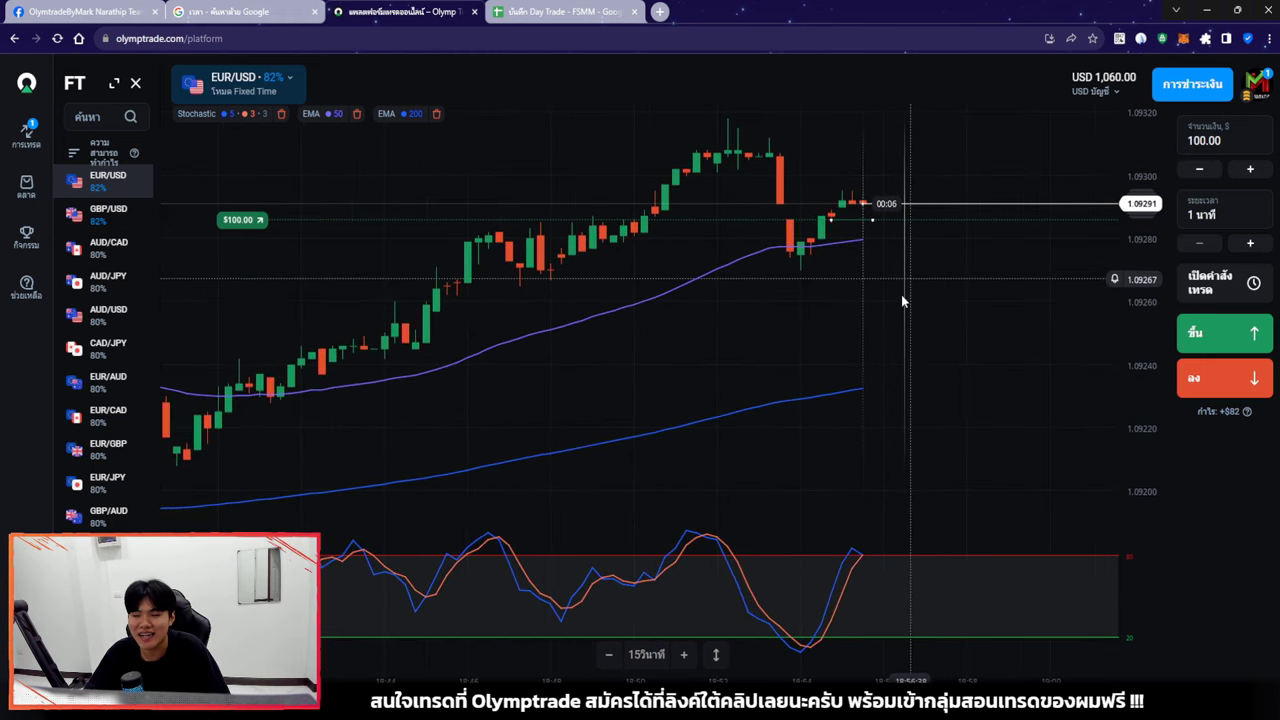
scroll(903, 294, up, 4)
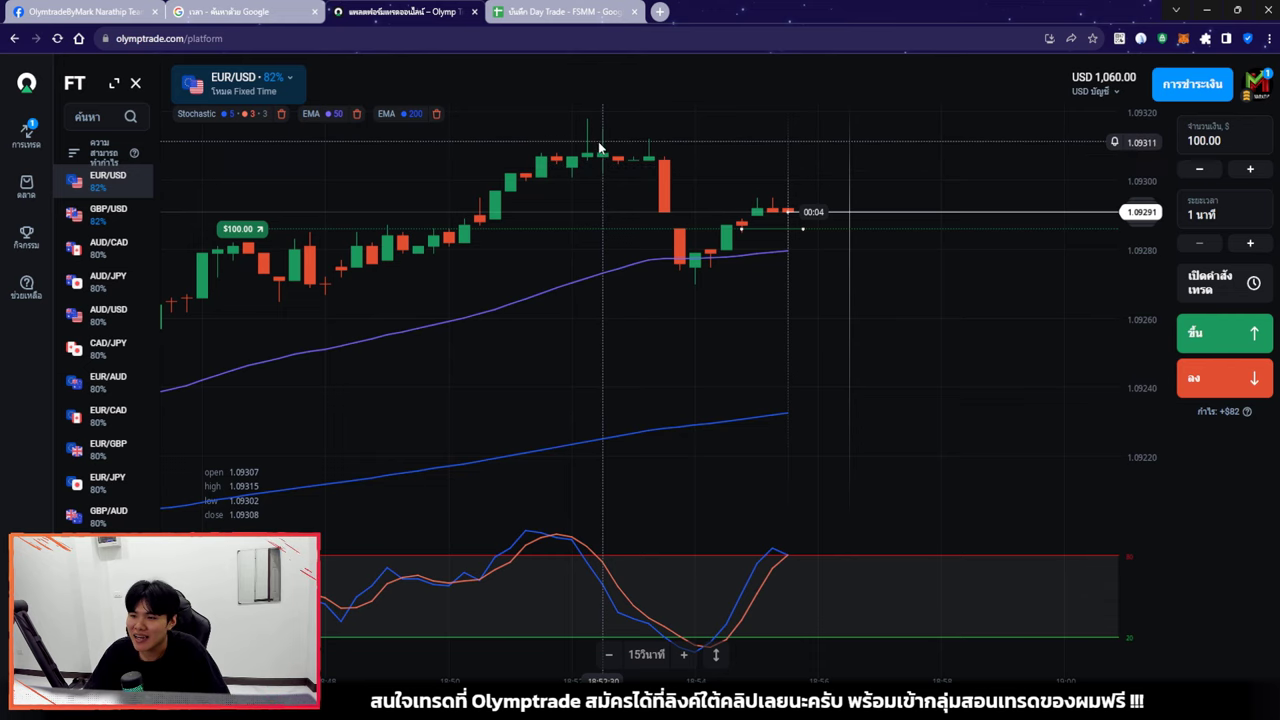
- Mark the EUR/USD pullback from the peak to the EMA 50 with a downward arrow and exit the drawing overlay
click(1141, 38)
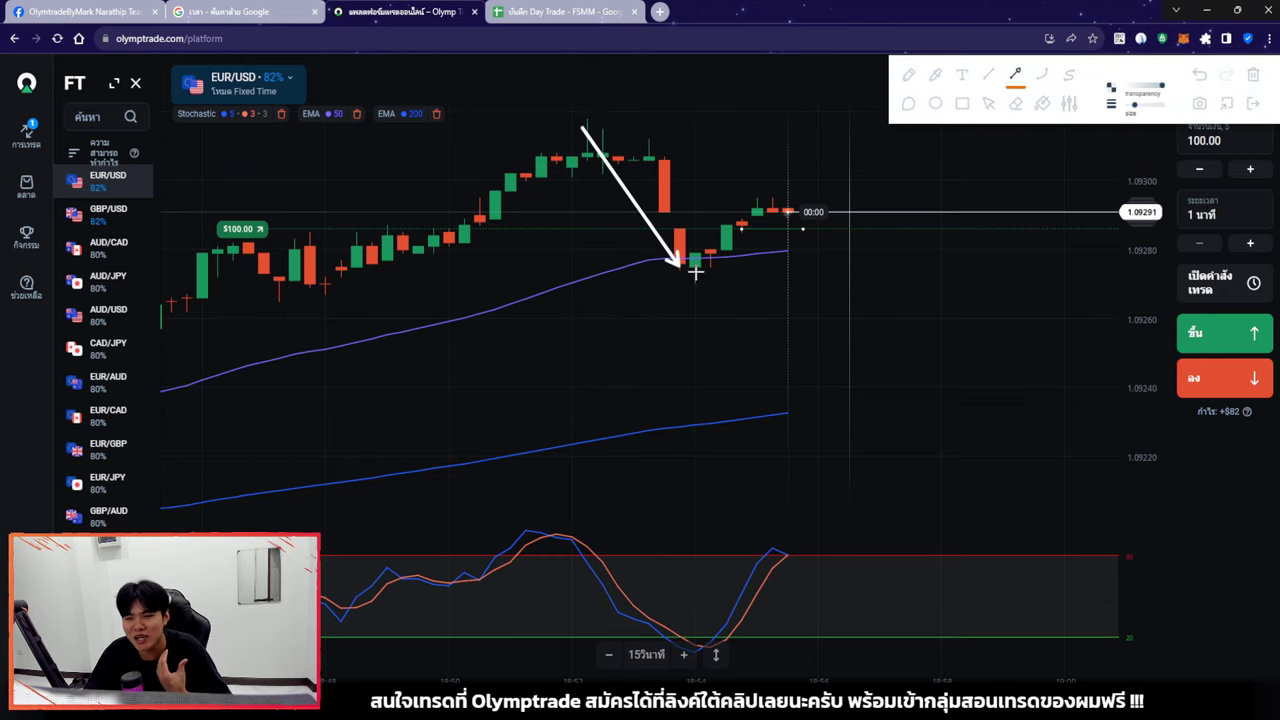
click(1263, 72)
mouse_move(557, 271)
mouse_down()
mouse_move(1018, 232)
mouse_move(873, 260)
mouse_move(893, 247)
mouse_up()
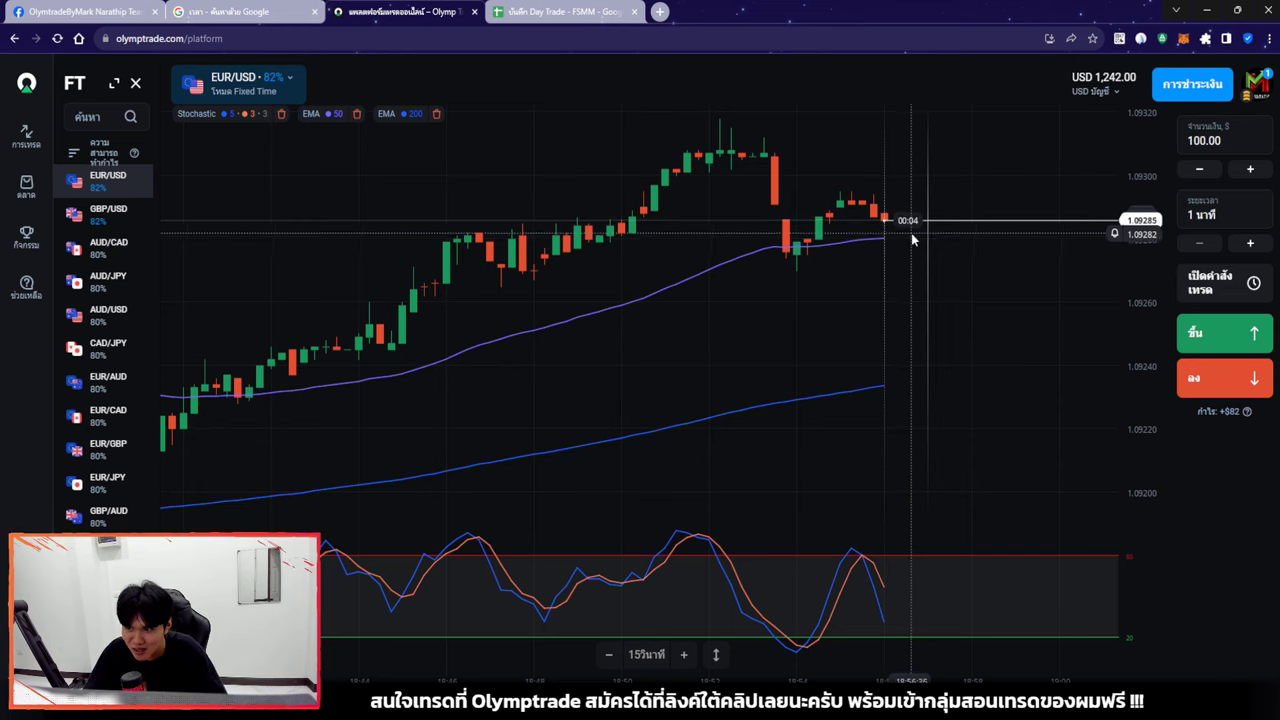
- Switch to the Day Trade log in Google Sheets and enter an ROI of 82% for the third $100 trade
drag(911, 233, 820, 238)
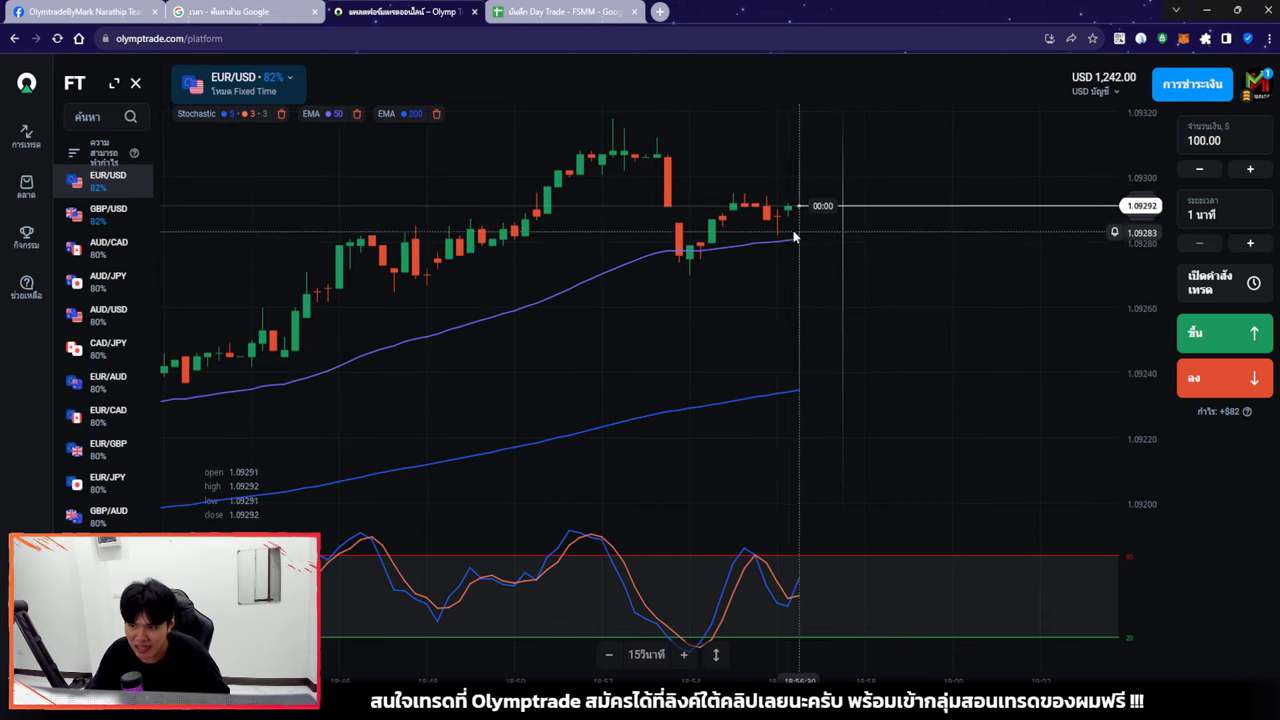
scroll(808, 366, down, 4)
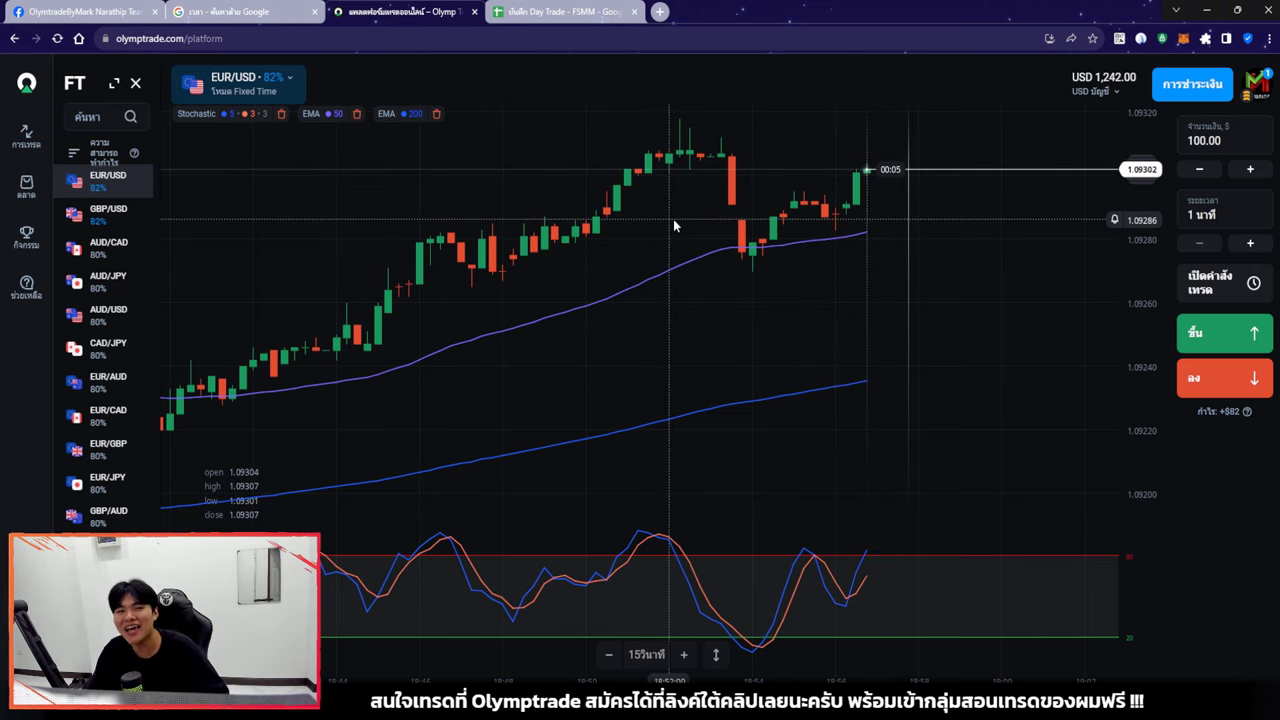
click(540, 12)
click(493, 307)
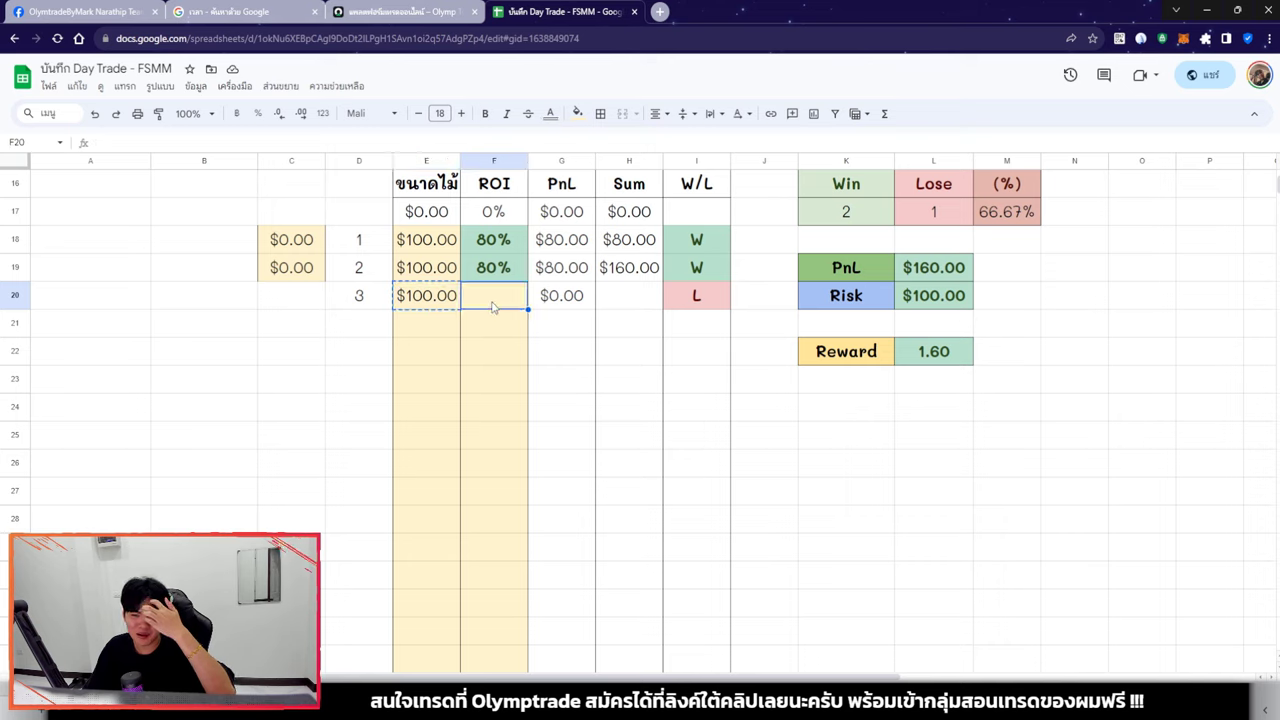
text(82)
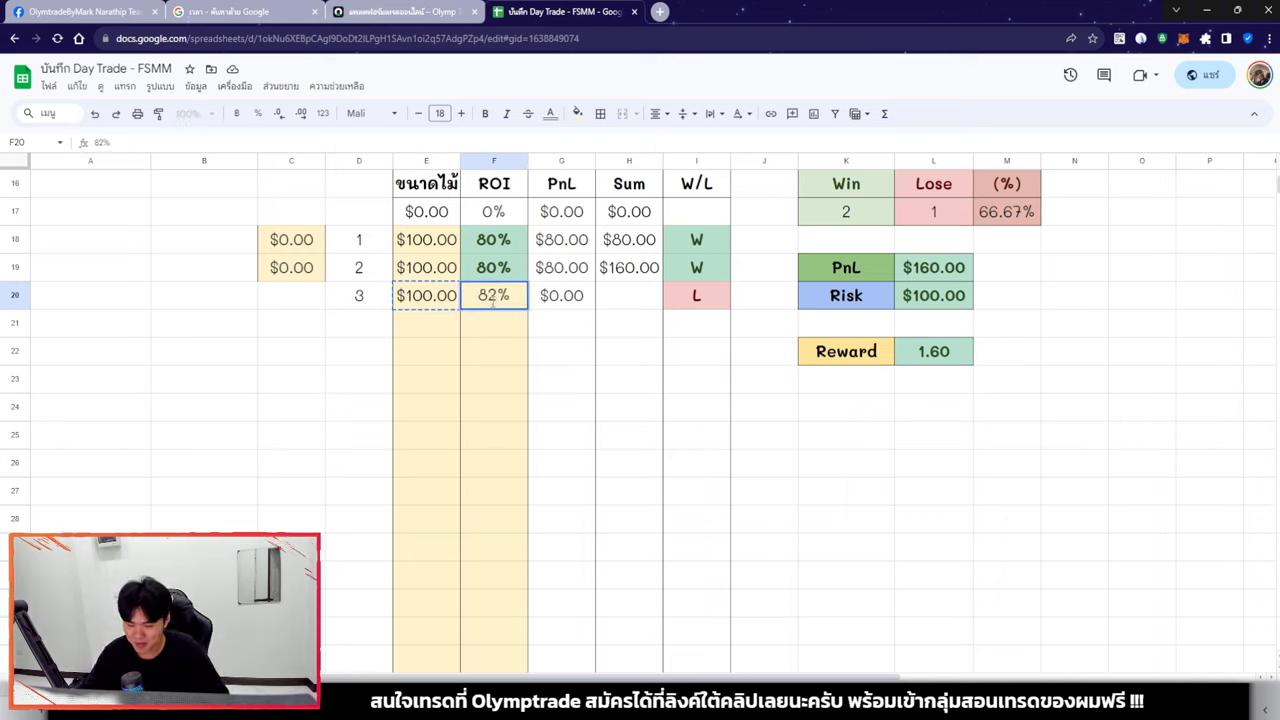
key(Return)
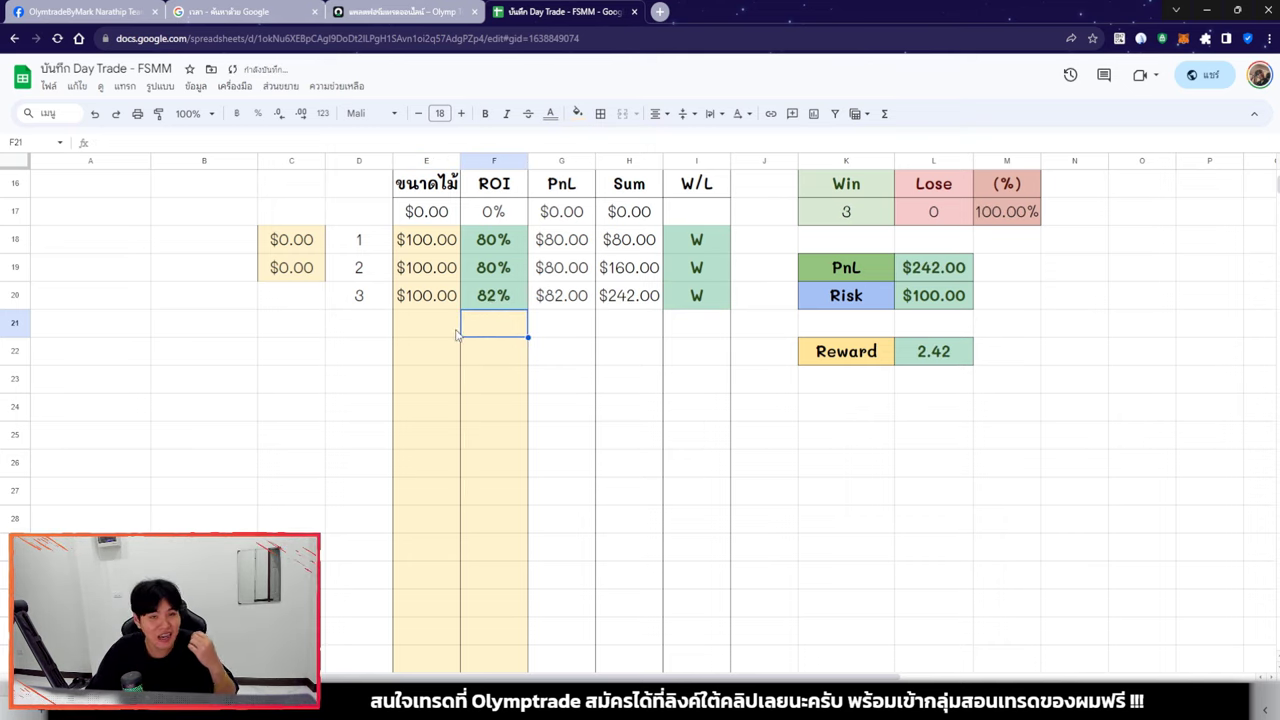
- Compare the third trade's logged result with the Olymp Trade account balance and return to the Day Trade log
key(Up)
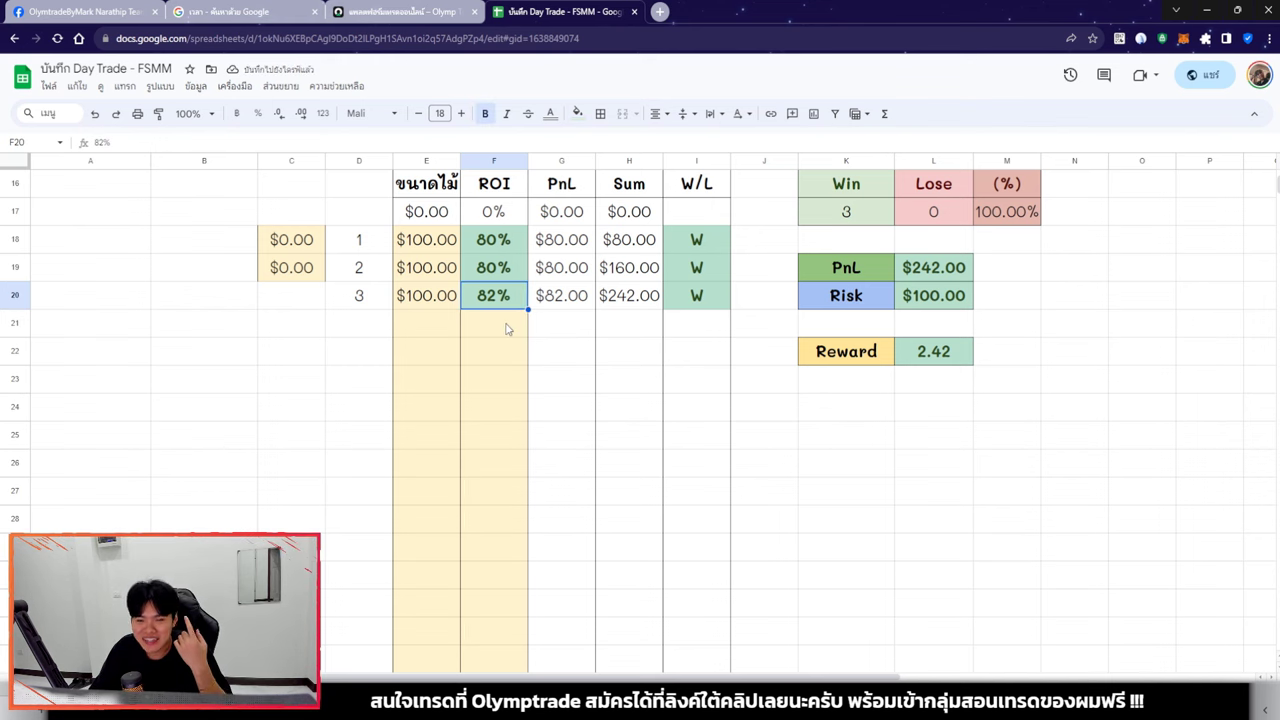
key(ctrl+shift+Tab)
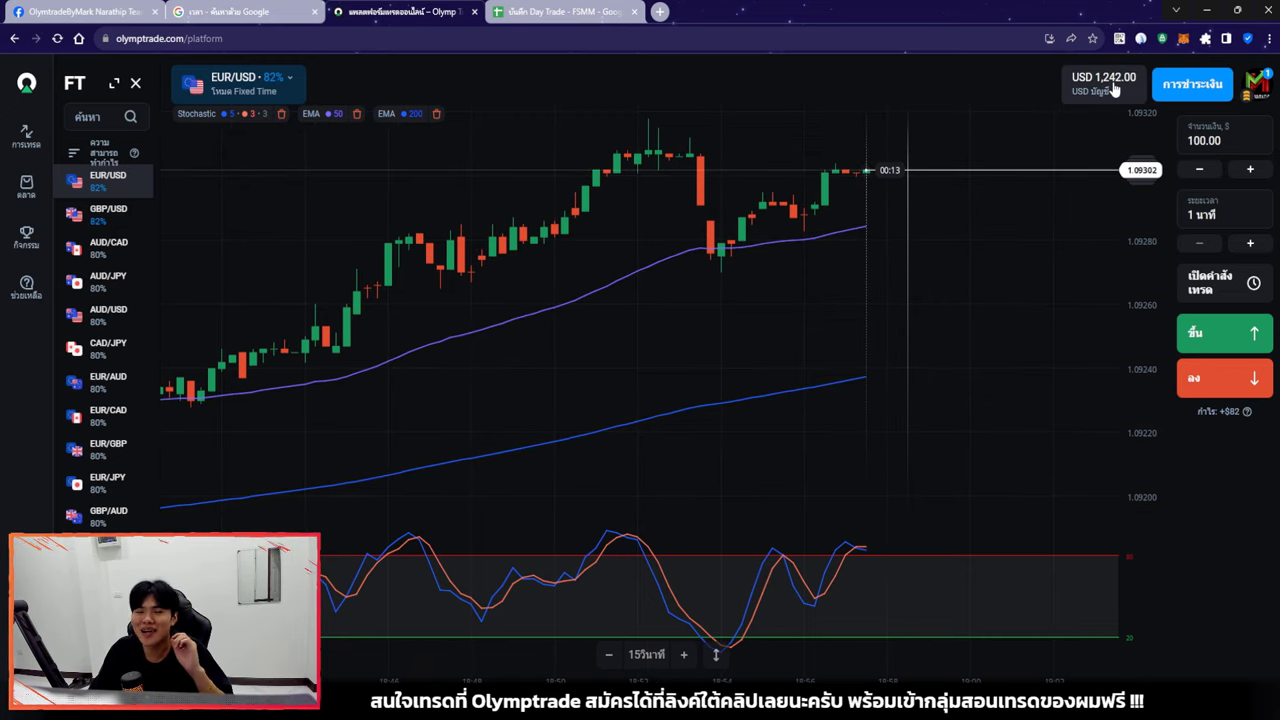
click(541, 11)
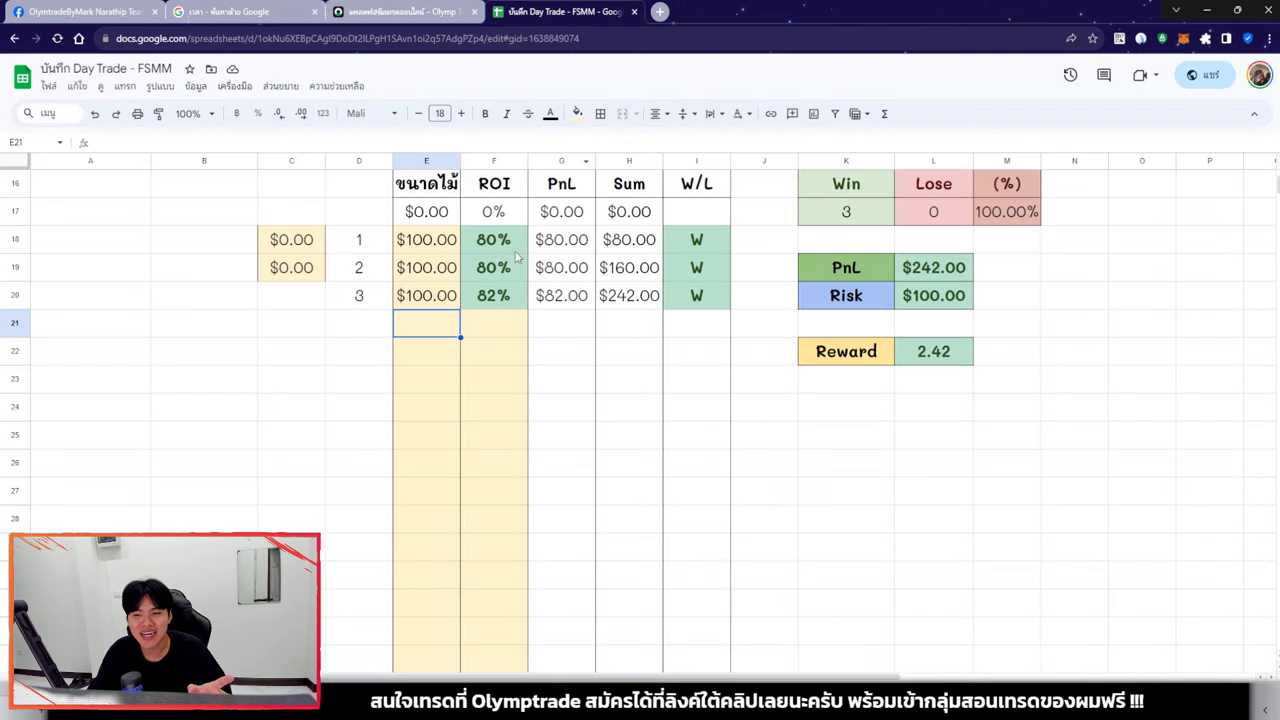
- Record 242 as trade 6's profit in the trade summary sheet and copy the note "STO533 + แนวรับ ต้าน" into its row
click(642, 305)
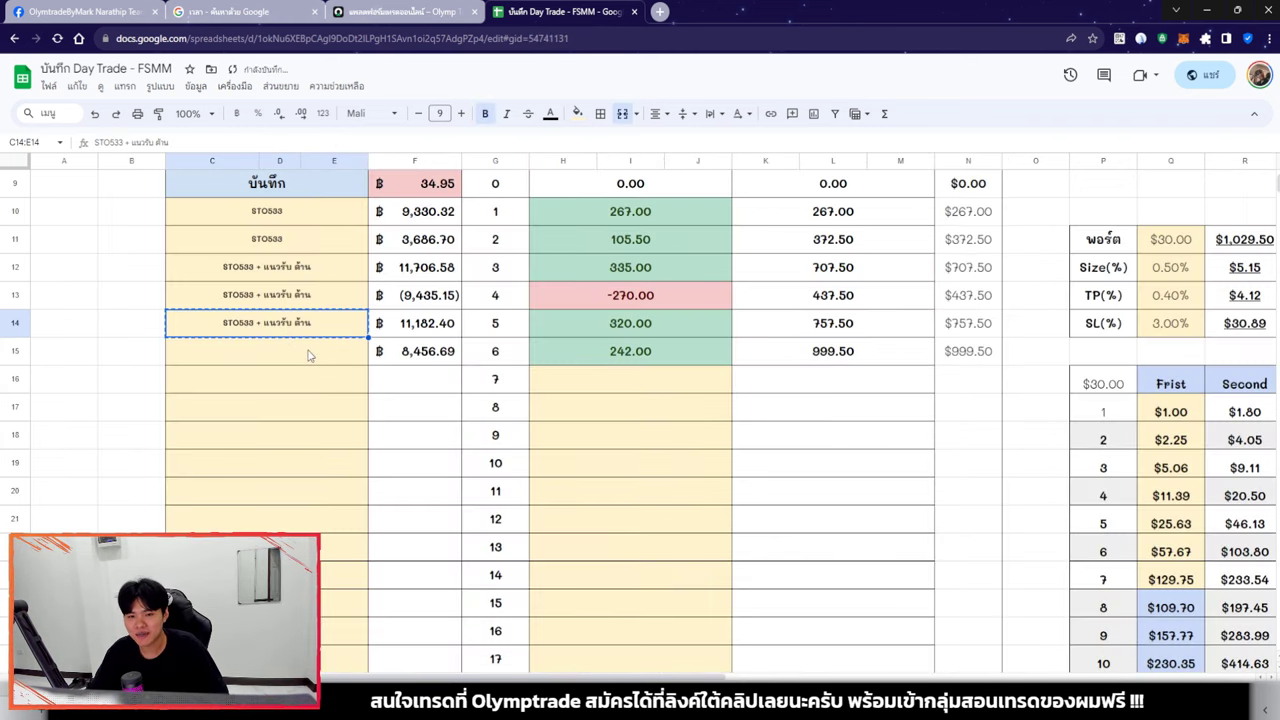
key(ctrl+v)
click(640, 355)
scroll(645, 378, down, 1)
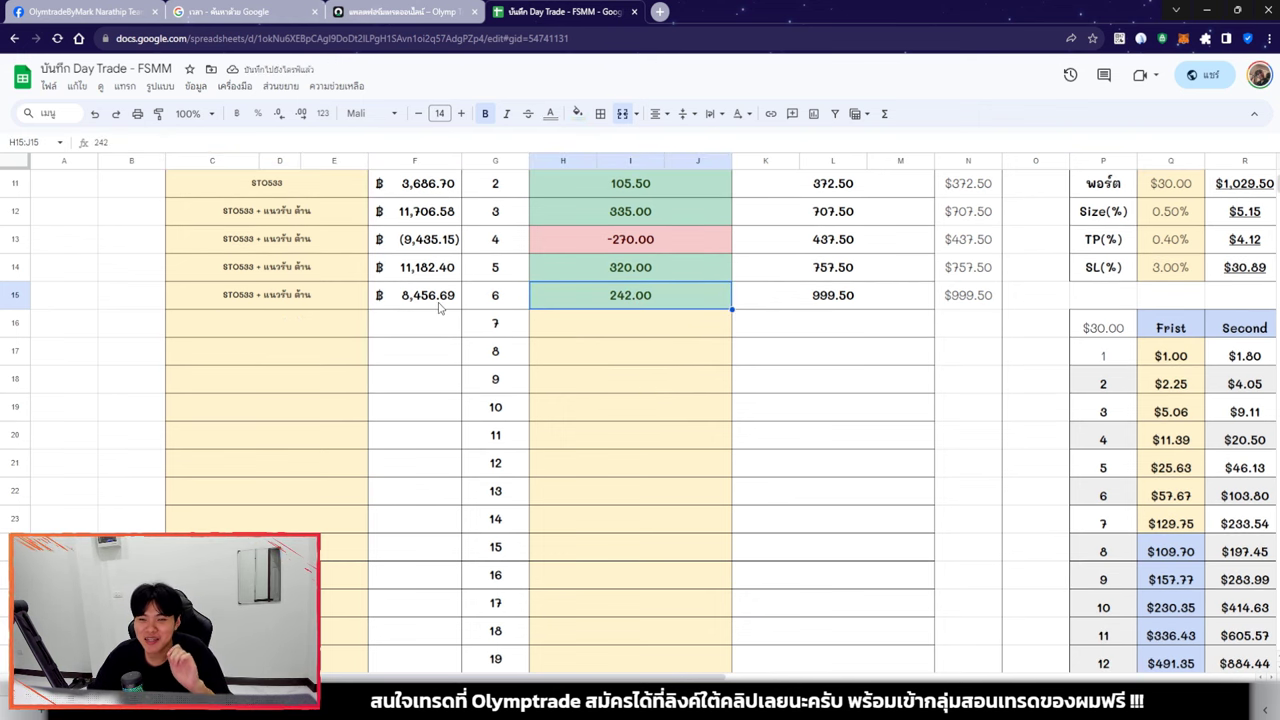
- Examine trade 6's baht profit, the cumulative PnL and the growth charts, then compare them with the daily log and return to the summary table
click(432, 304)
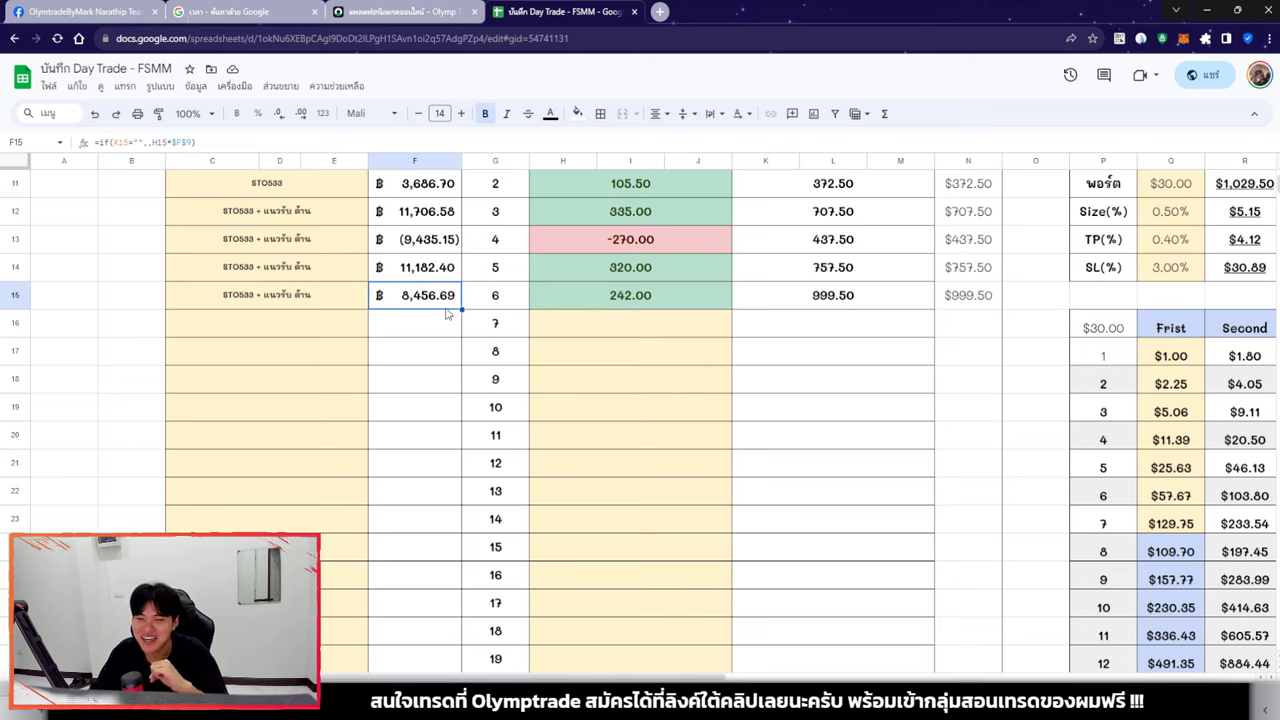
click(605, 330)
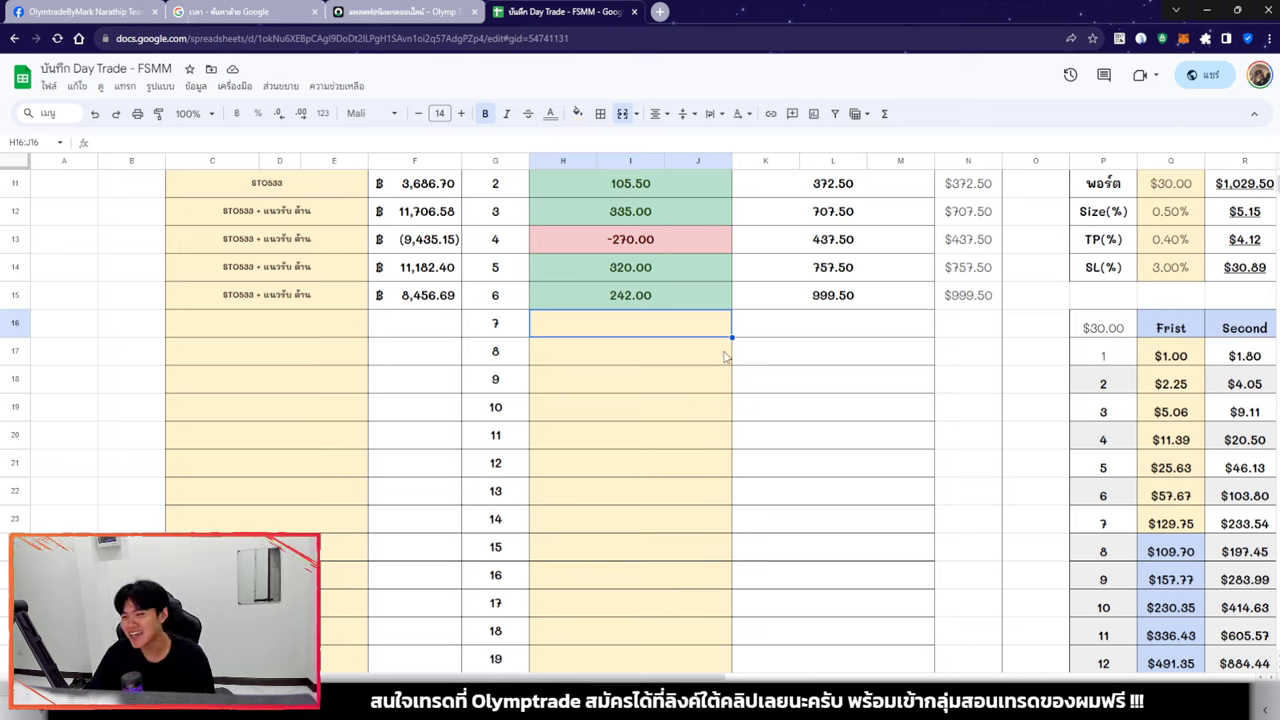
click(856, 298)
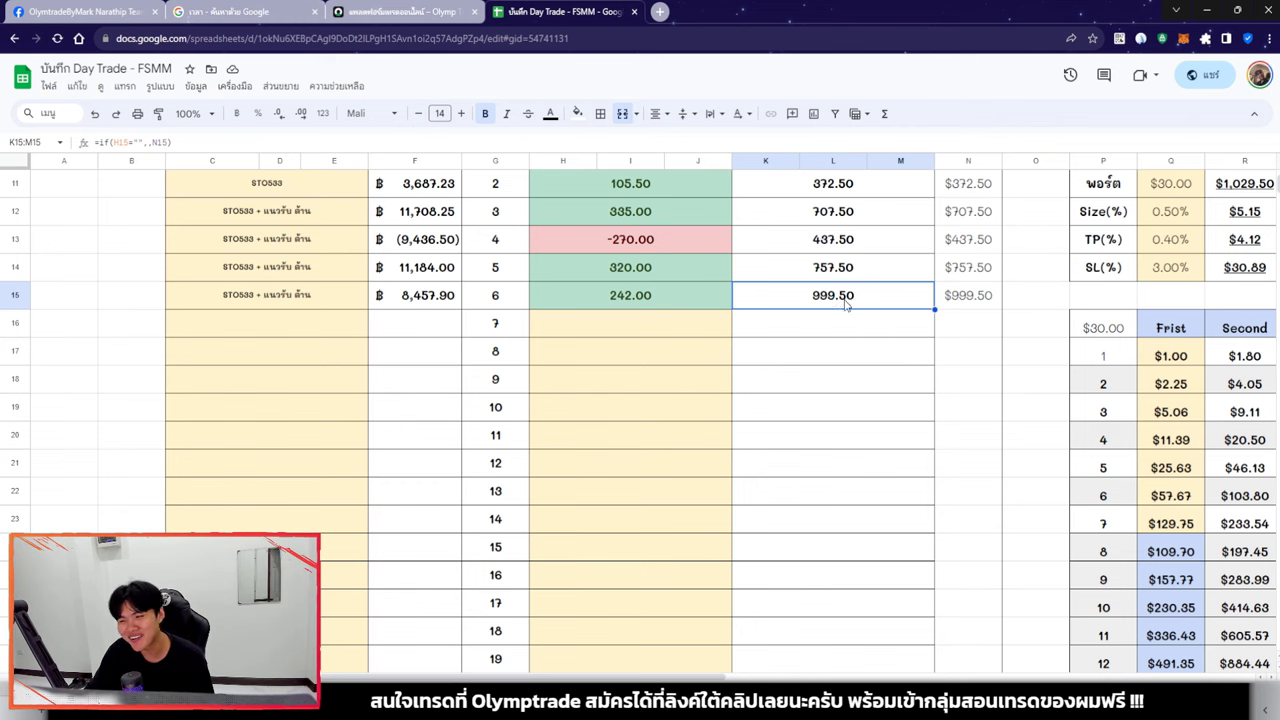
scroll(814, 443, up, 5)
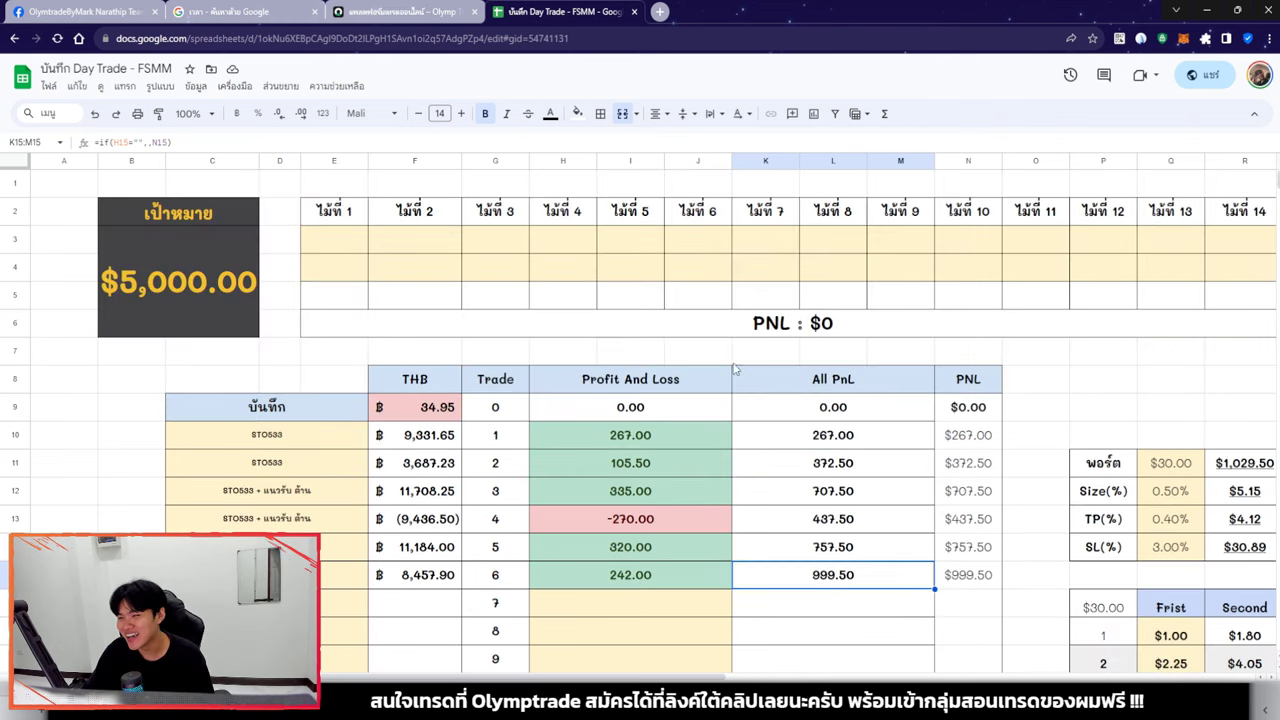
scroll(735, 365, right, 10)
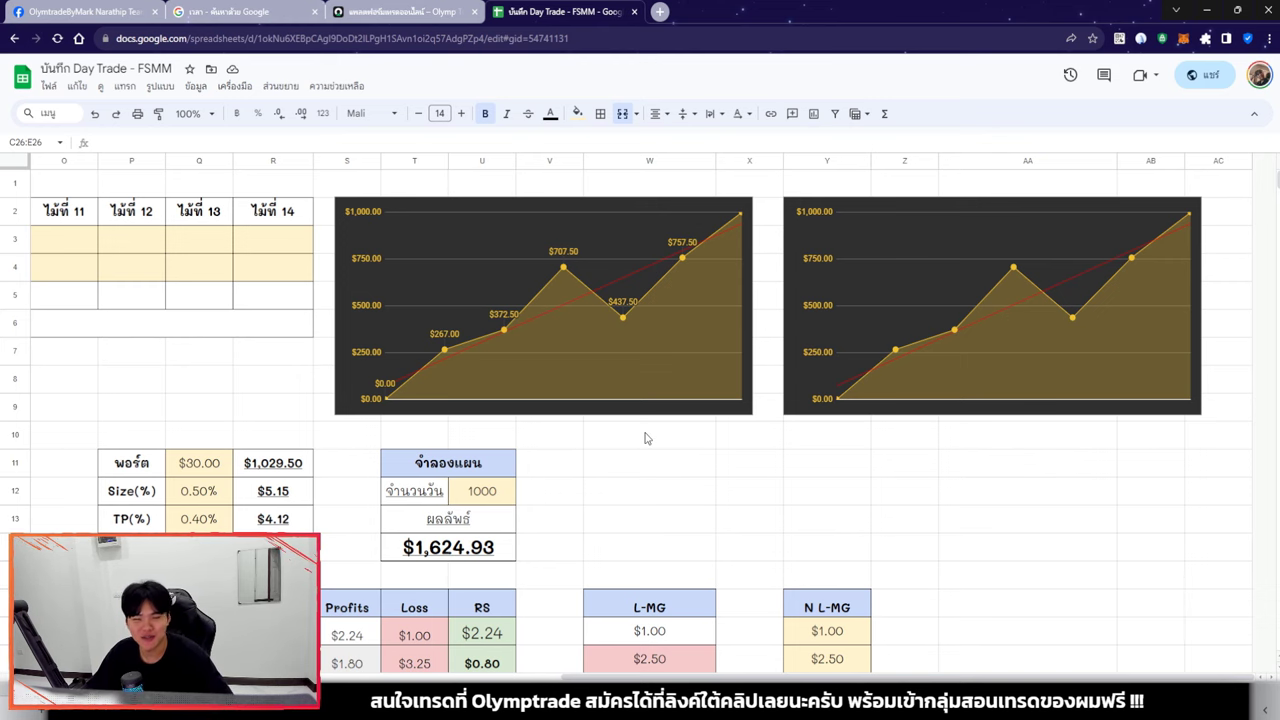
key(ctrl+shift+Page_Down)
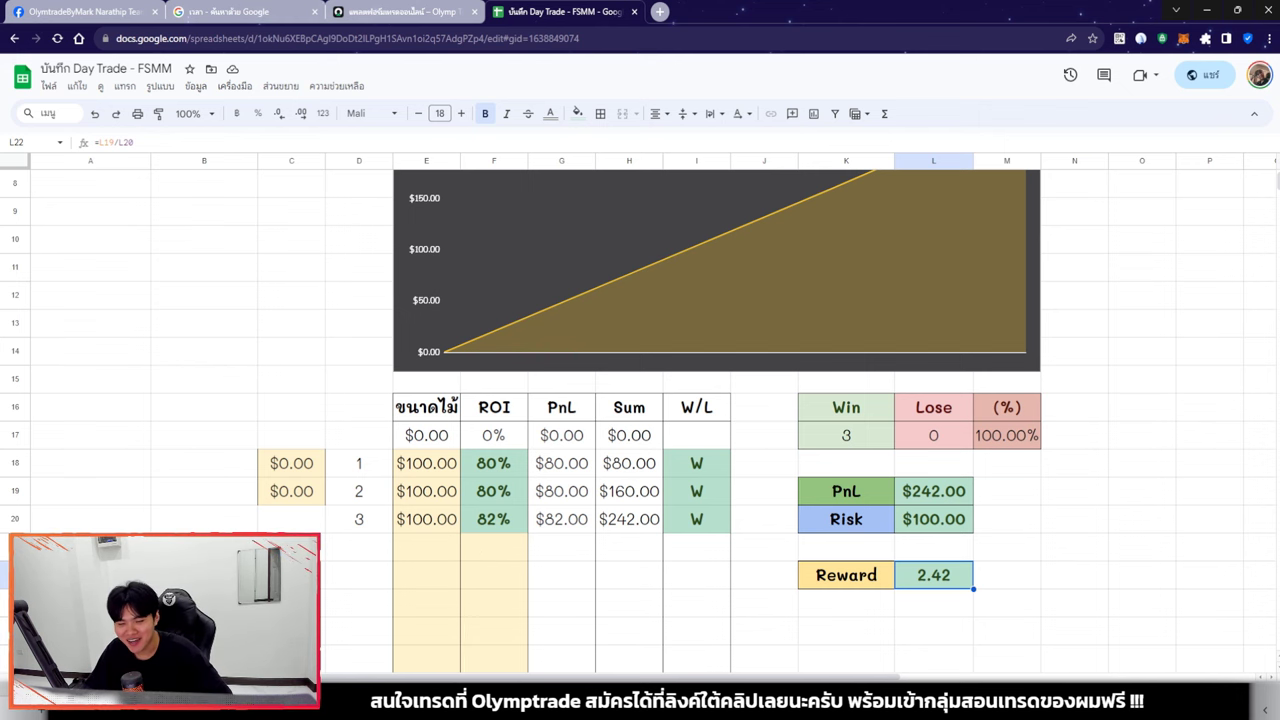
key(ctrl+shift+Page_Down)
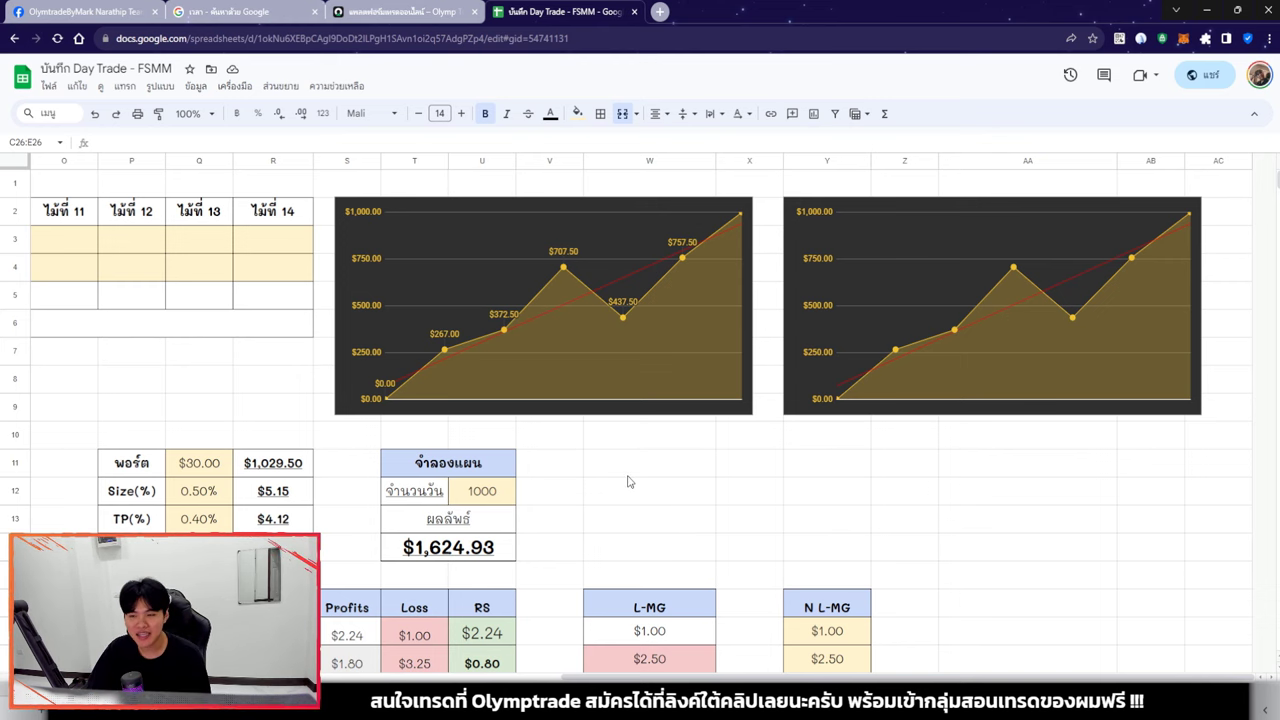
scroll(630, 463, left, 10)
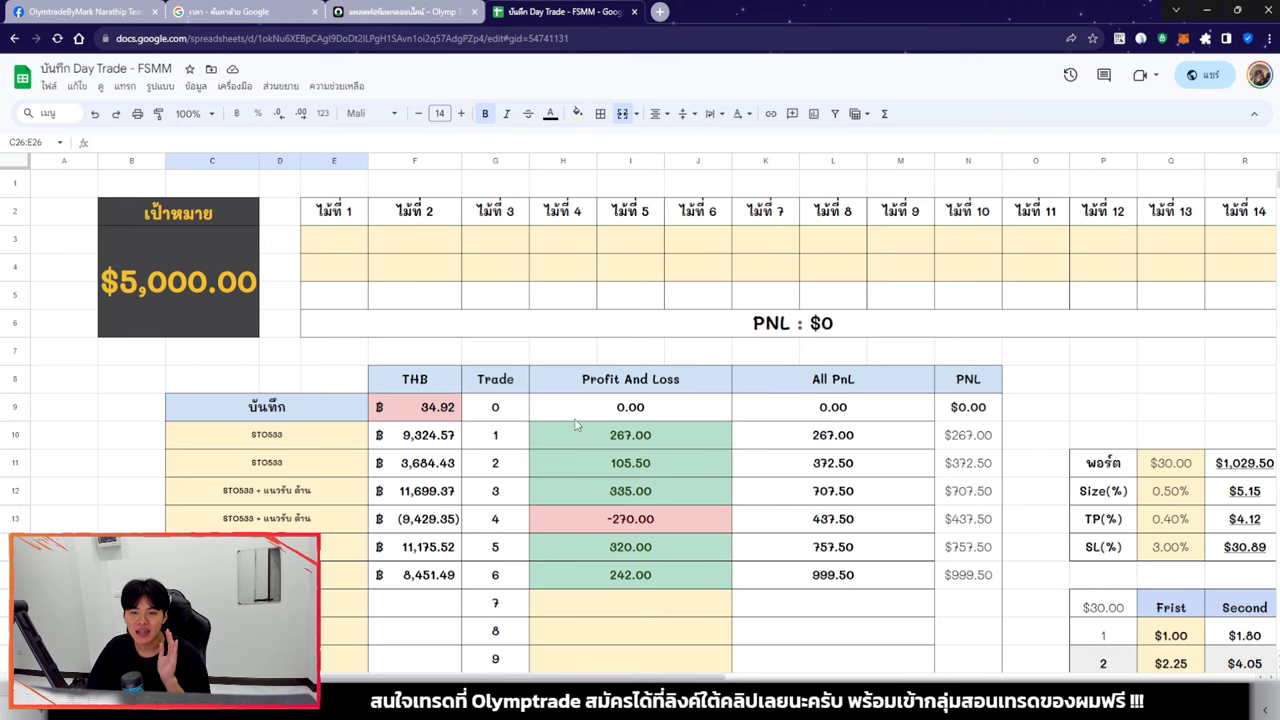
- Open the one-trader.com Olymptrade registration page and examine its title, tutorial video and links for sign-up, the FB group, details and deposits or withdrawals
click(420, 22)
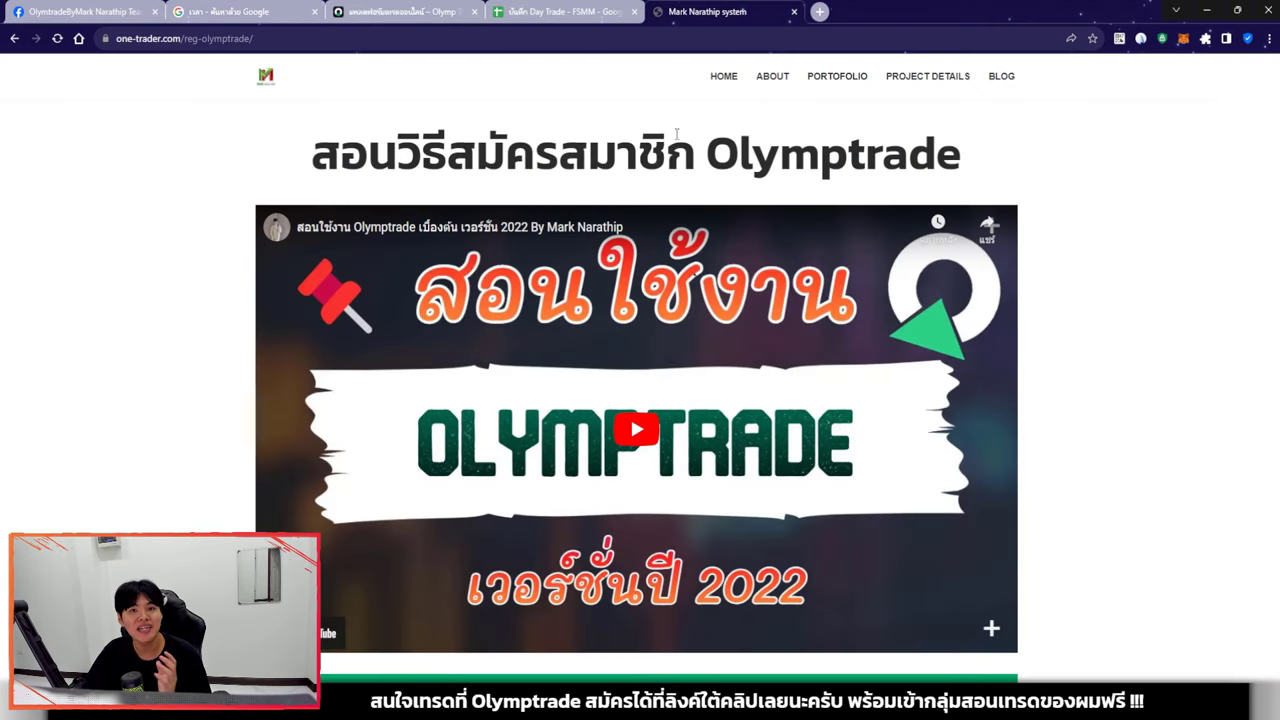
scroll(727, 243, down, 5)
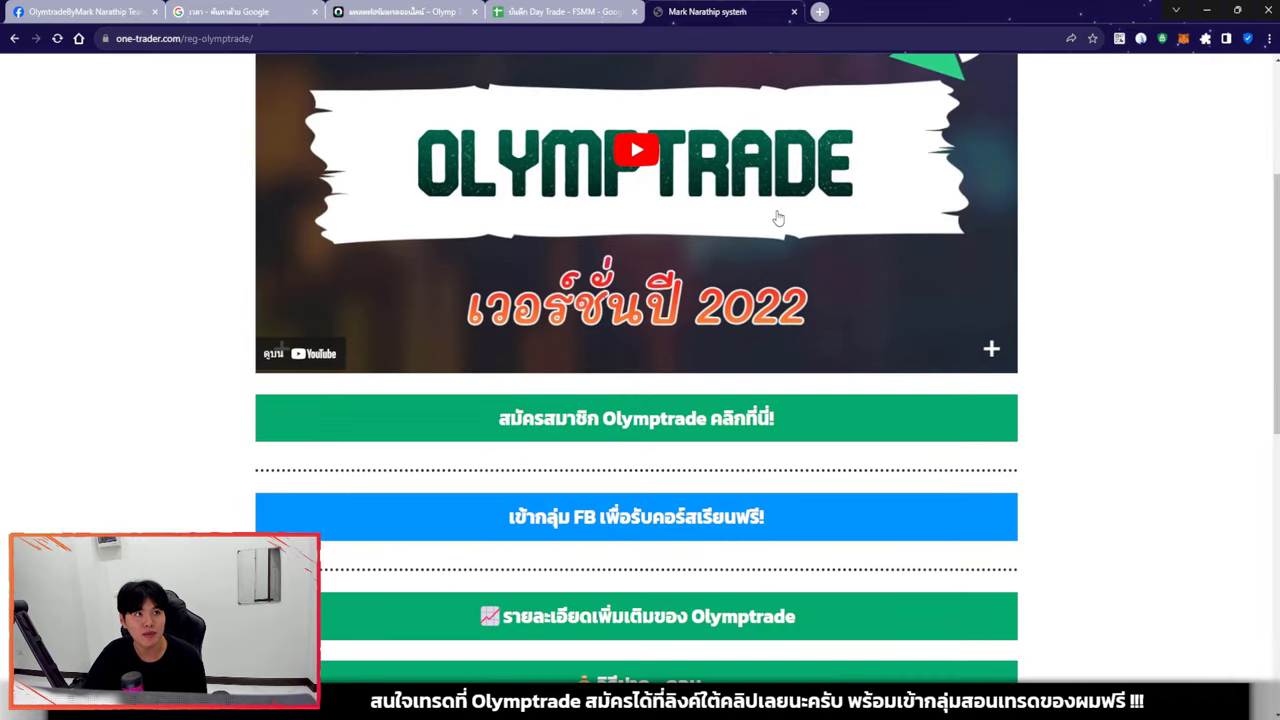
scroll(720, 289, up, 5)
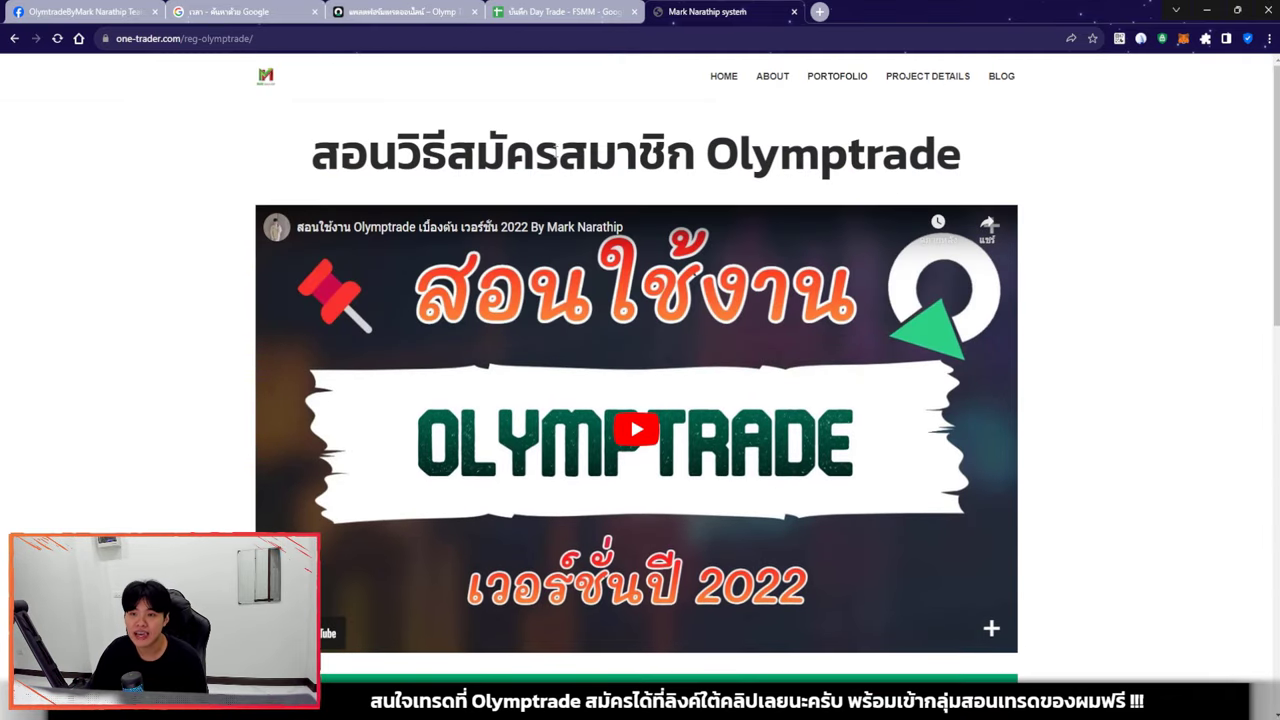
drag(446, 152, 959, 148)
click(968, 152)
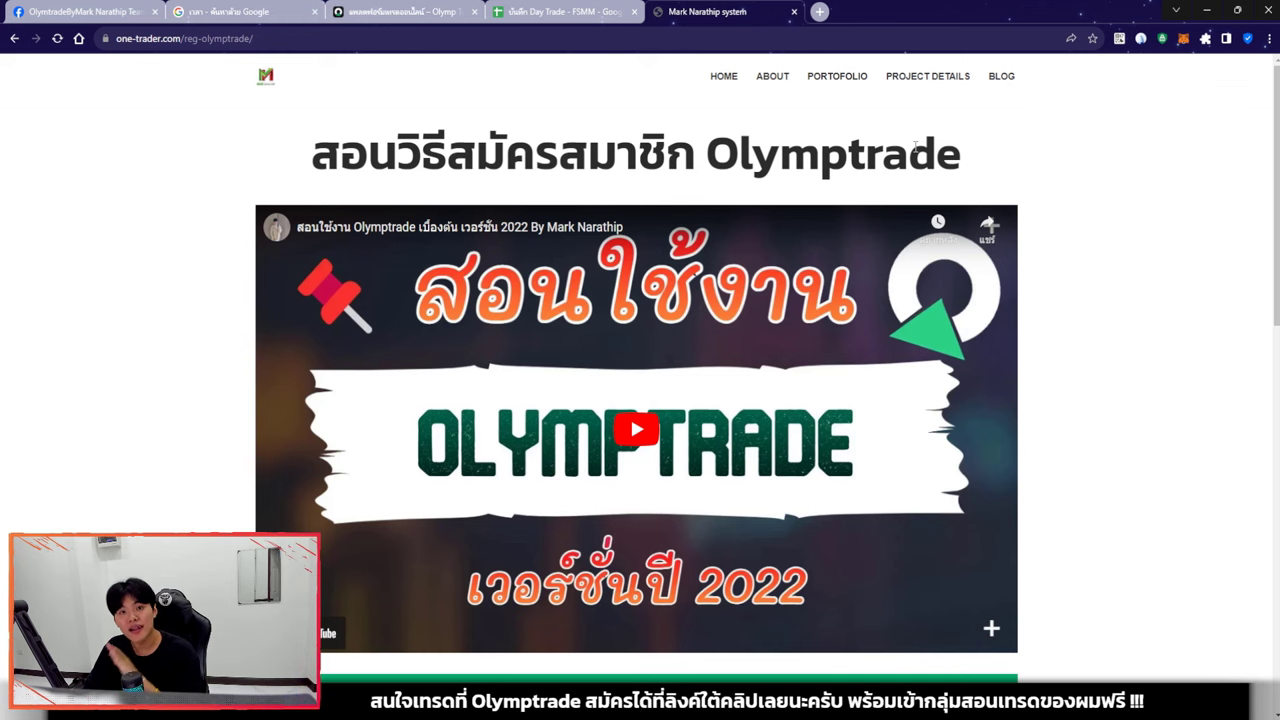
scroll(1000, 129, down, 2)
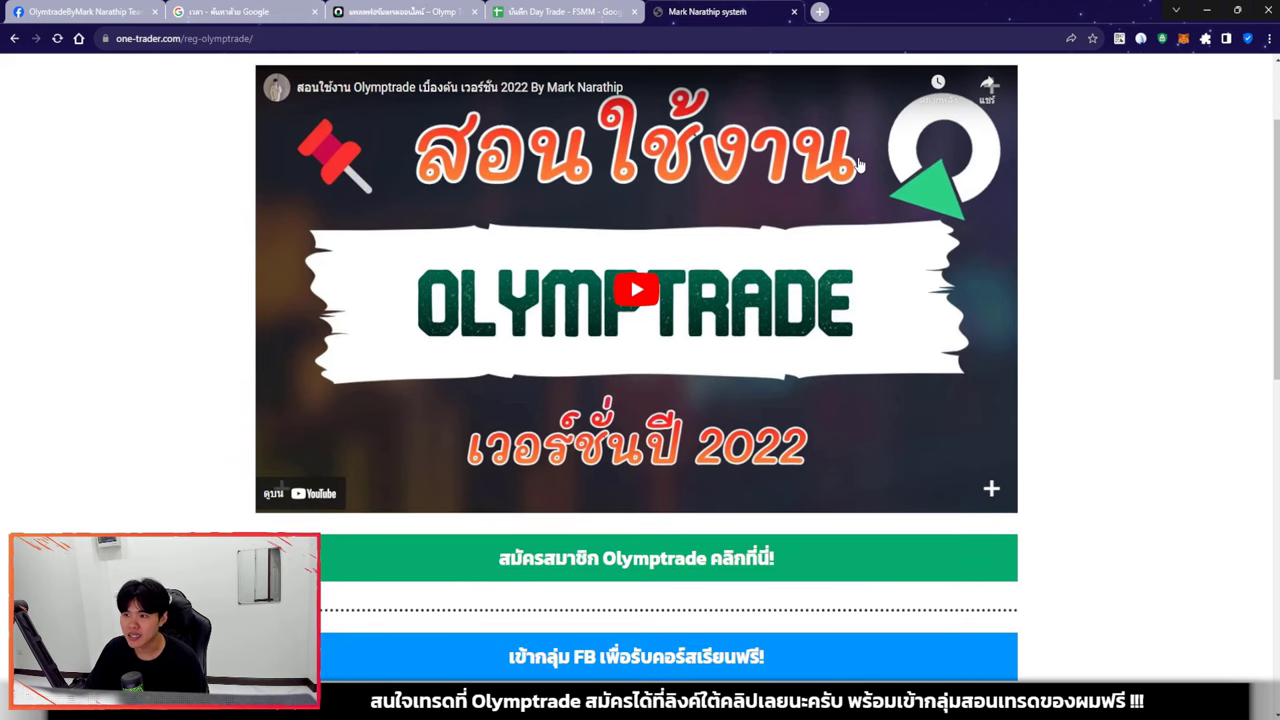
scroll(893, 182, up, 2)
scroll(893, 182, down, 5)
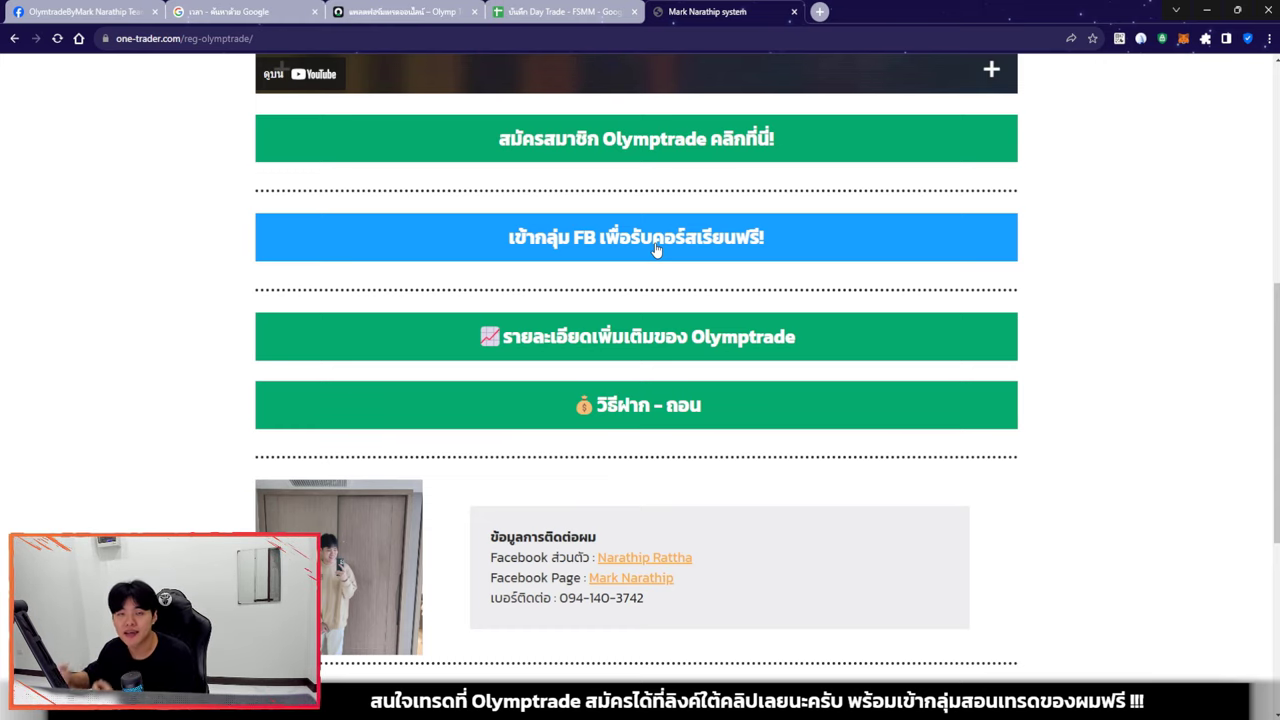
scroll(680, 252, down, 1)
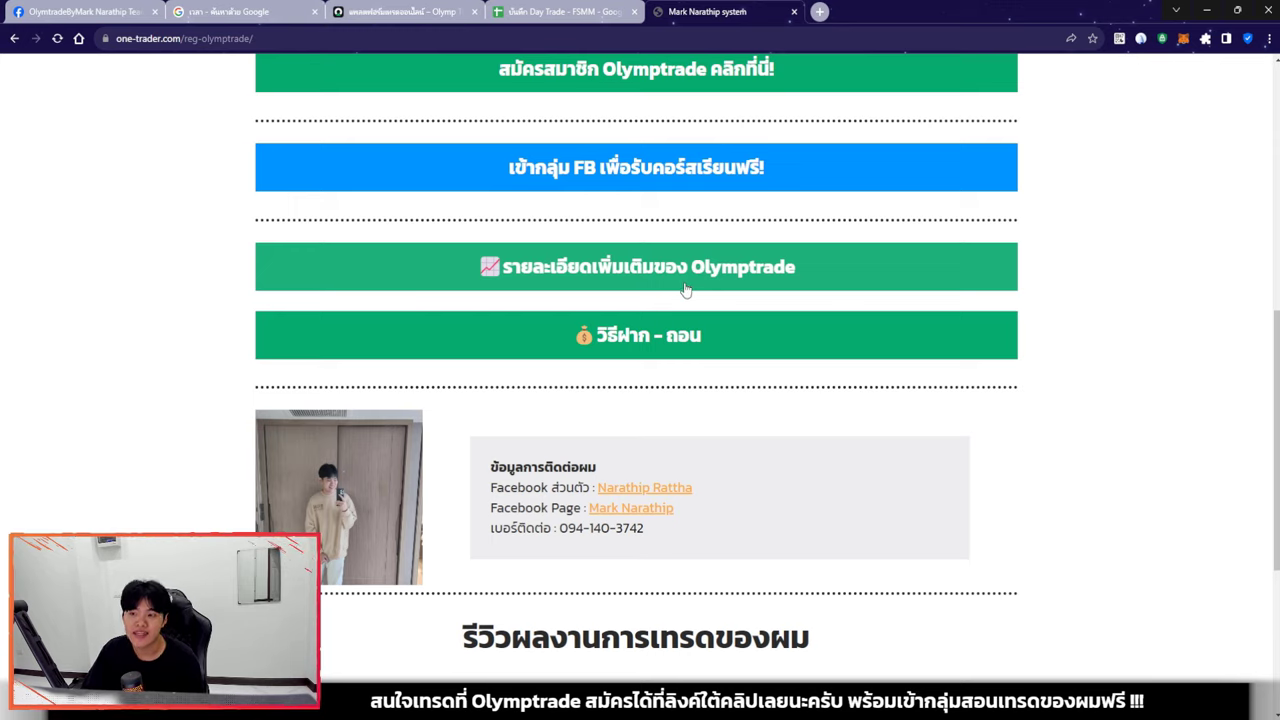
click(705, 342)
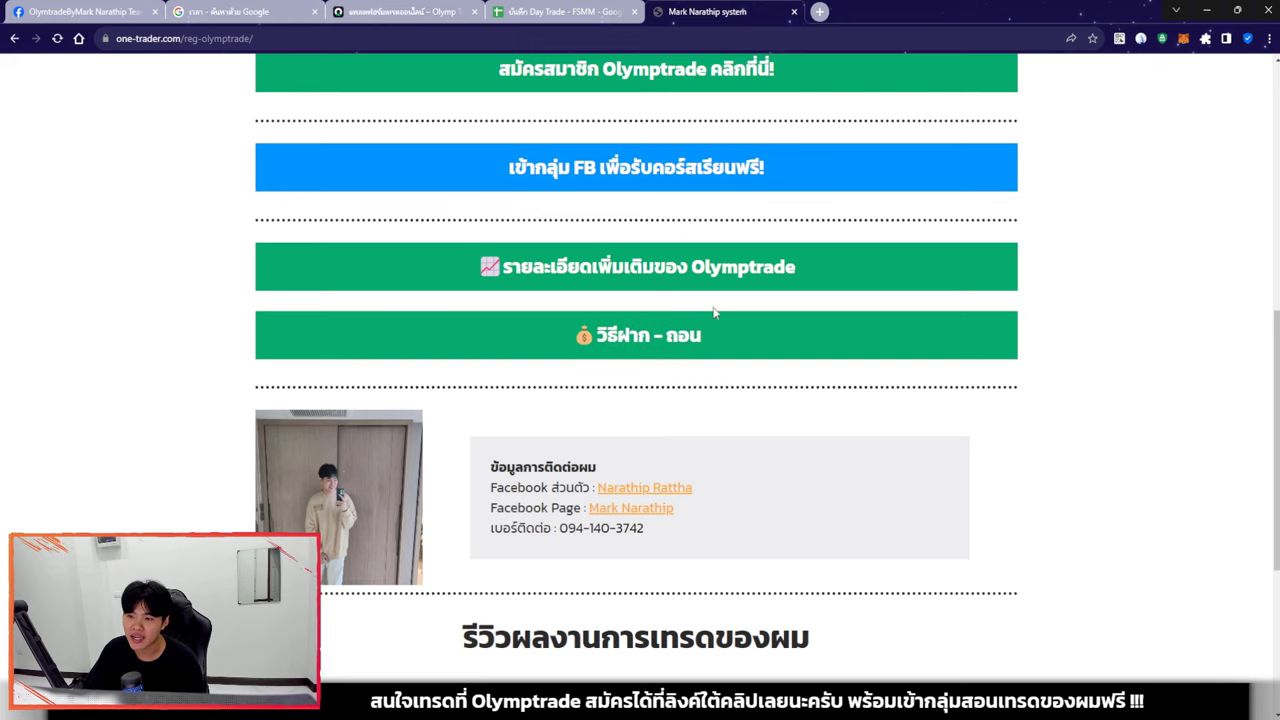
- Highlight the contact information block above the trading results section, clear the selection and return to the start of the registration page
scroll(718, 347, down, 3)
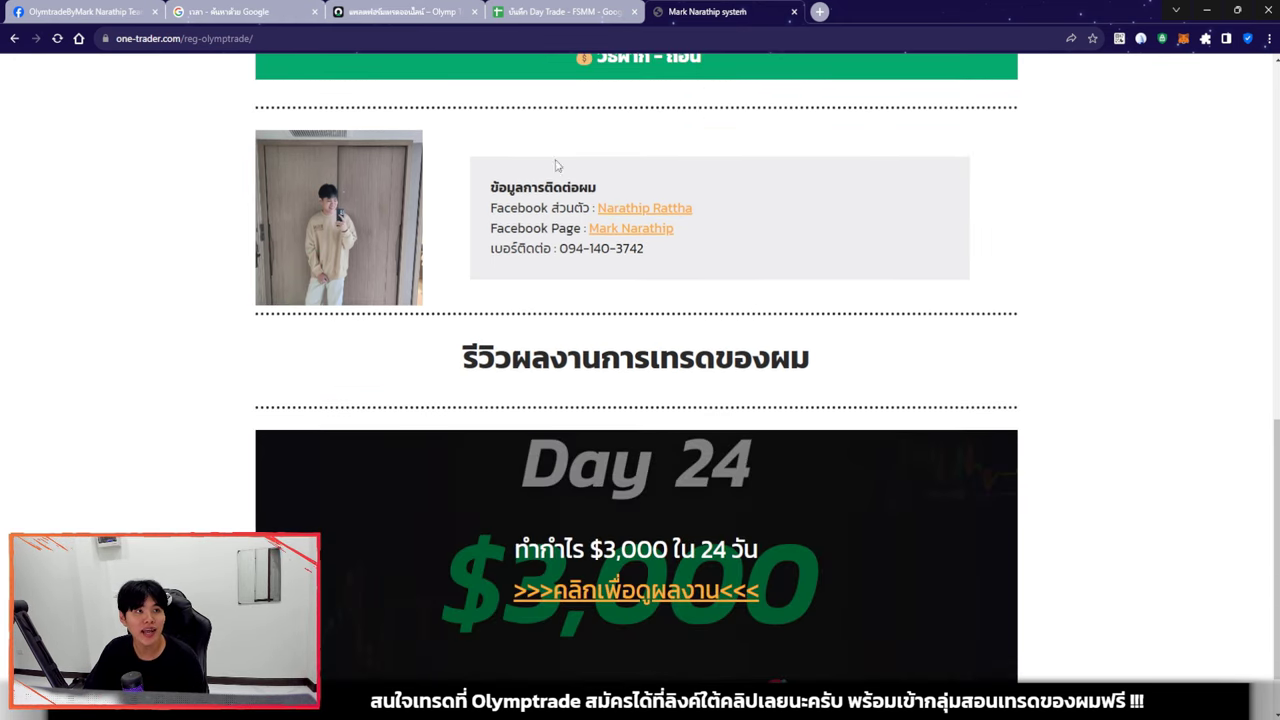
drag(680, 257, 456, 160)
click(752, 322)
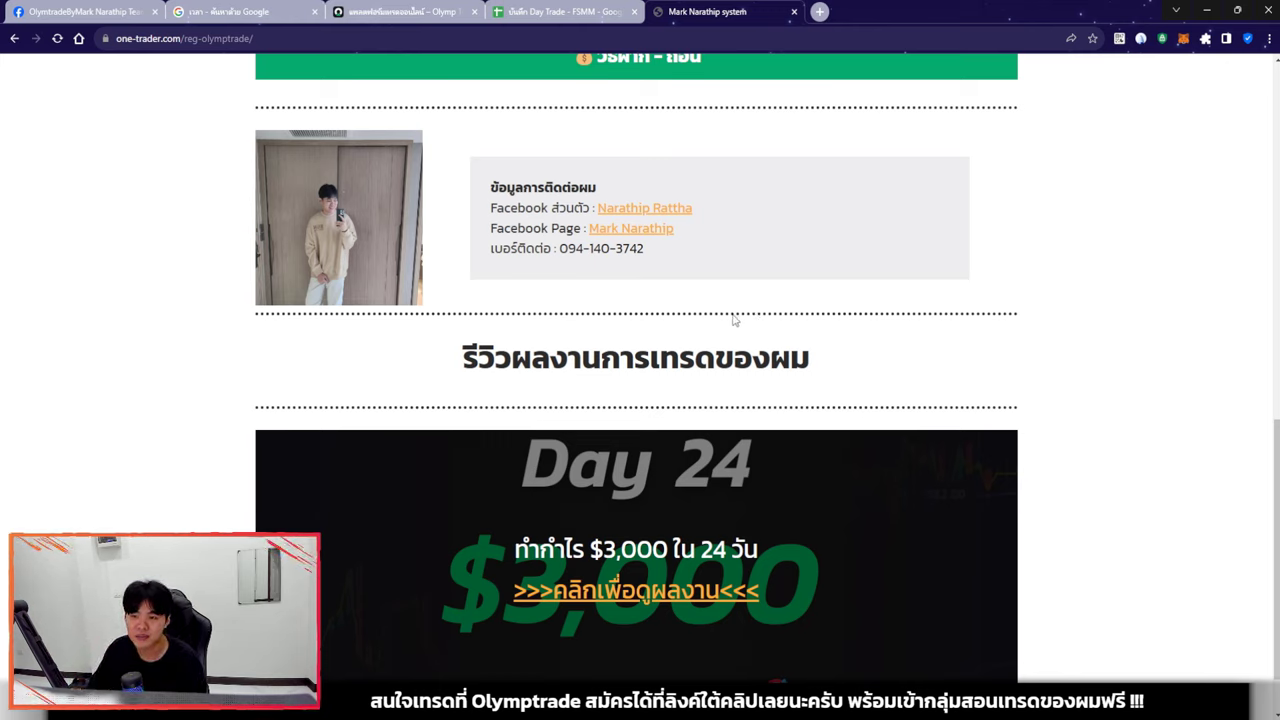
drag(677, 263, 478, 190)
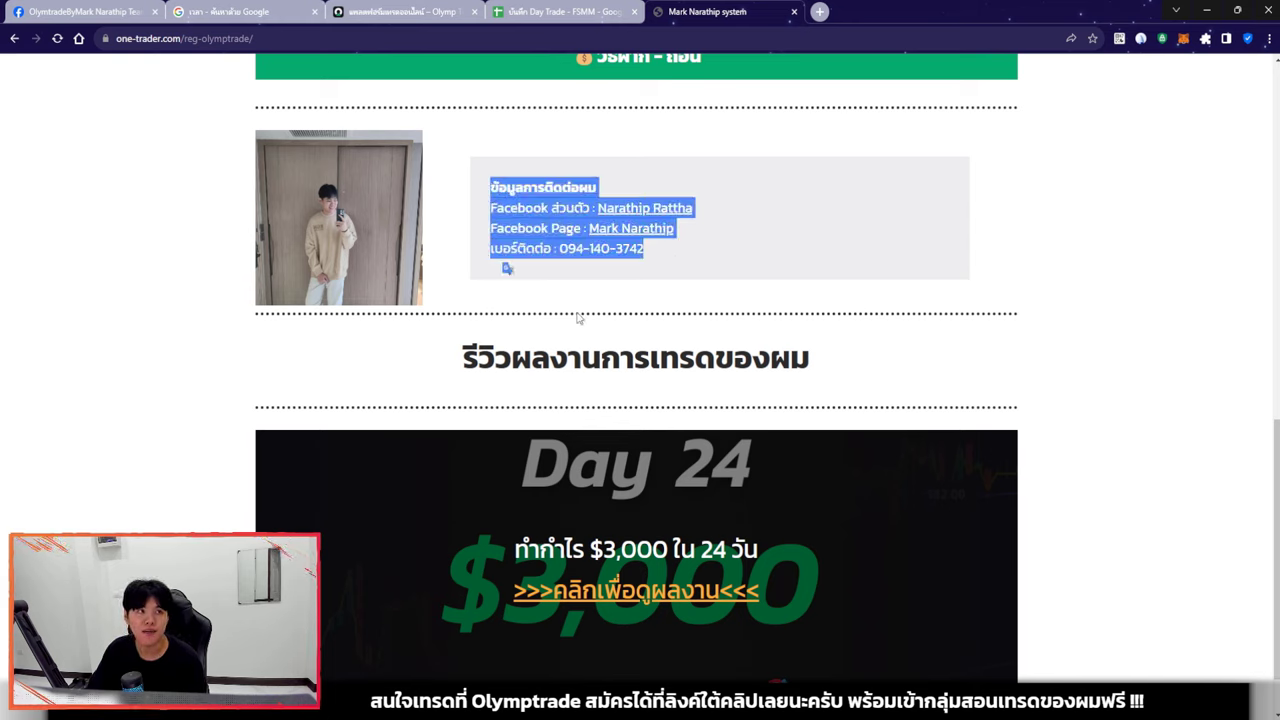
click(715, 278)
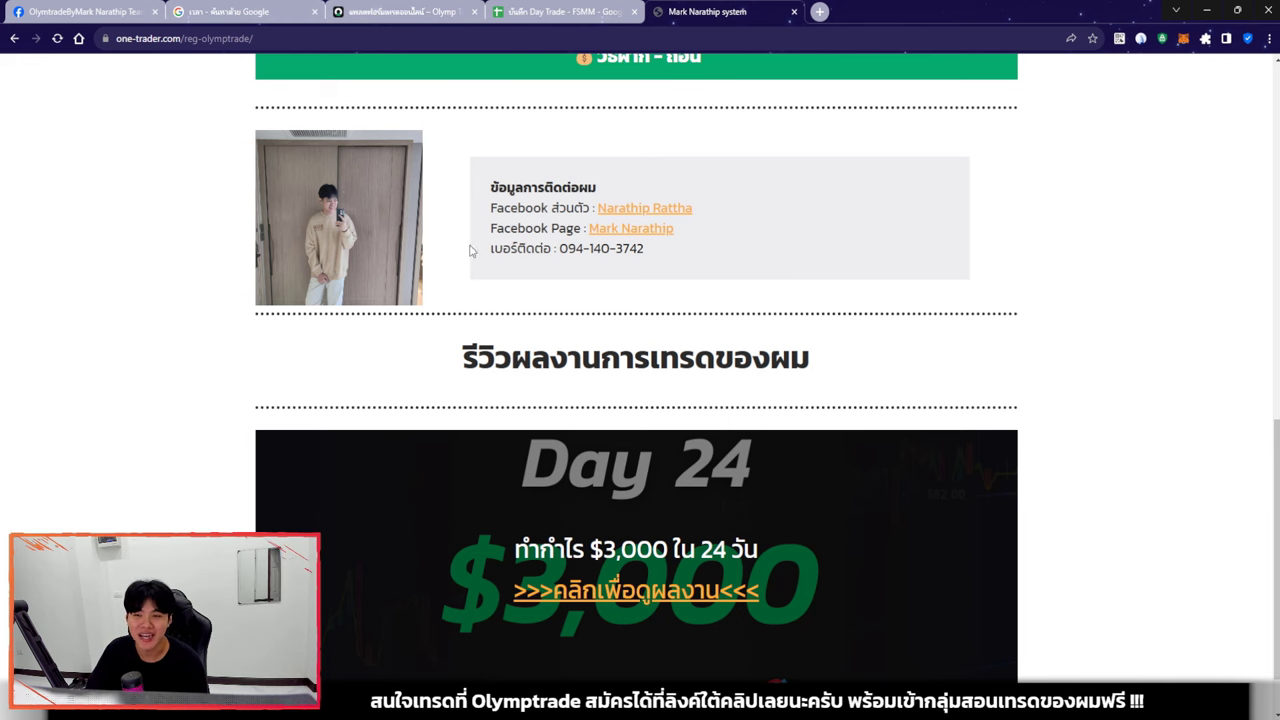
scroll(1100, 260, up, 6)
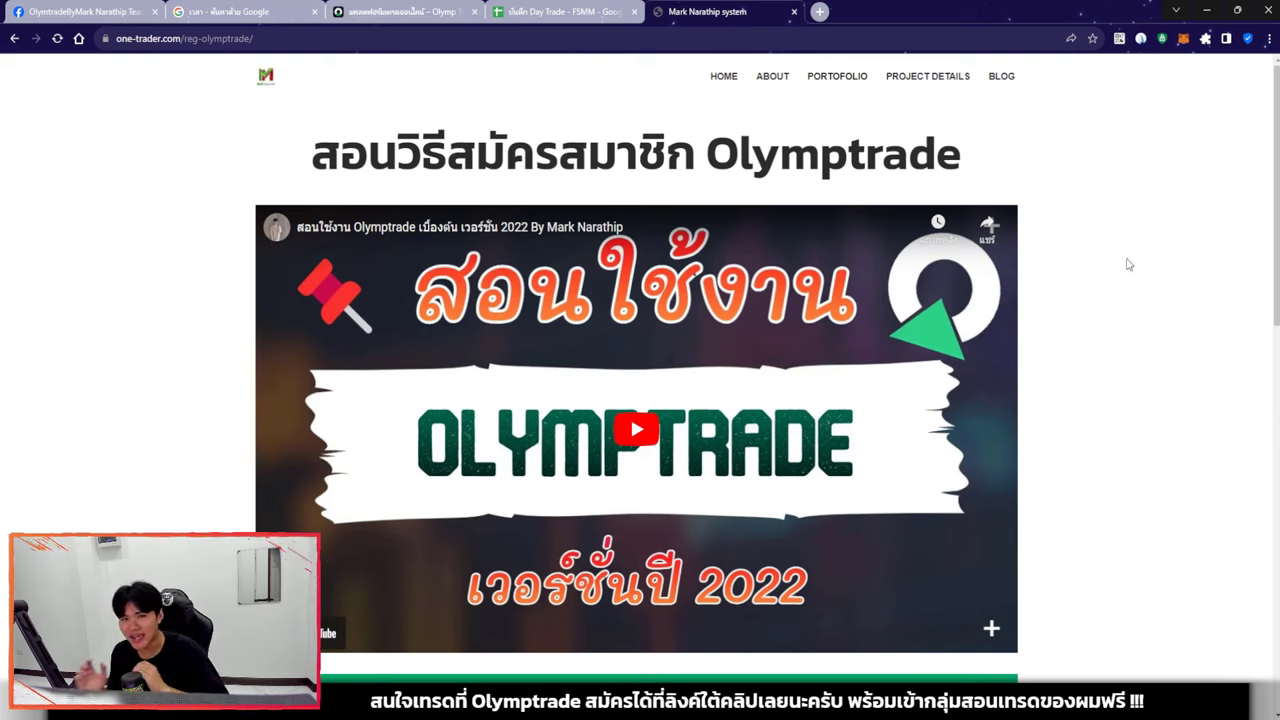
- Check the current time in the Google time search, highlight it, and return to the trade summary sheet in Google Sheets
click(541, 18)
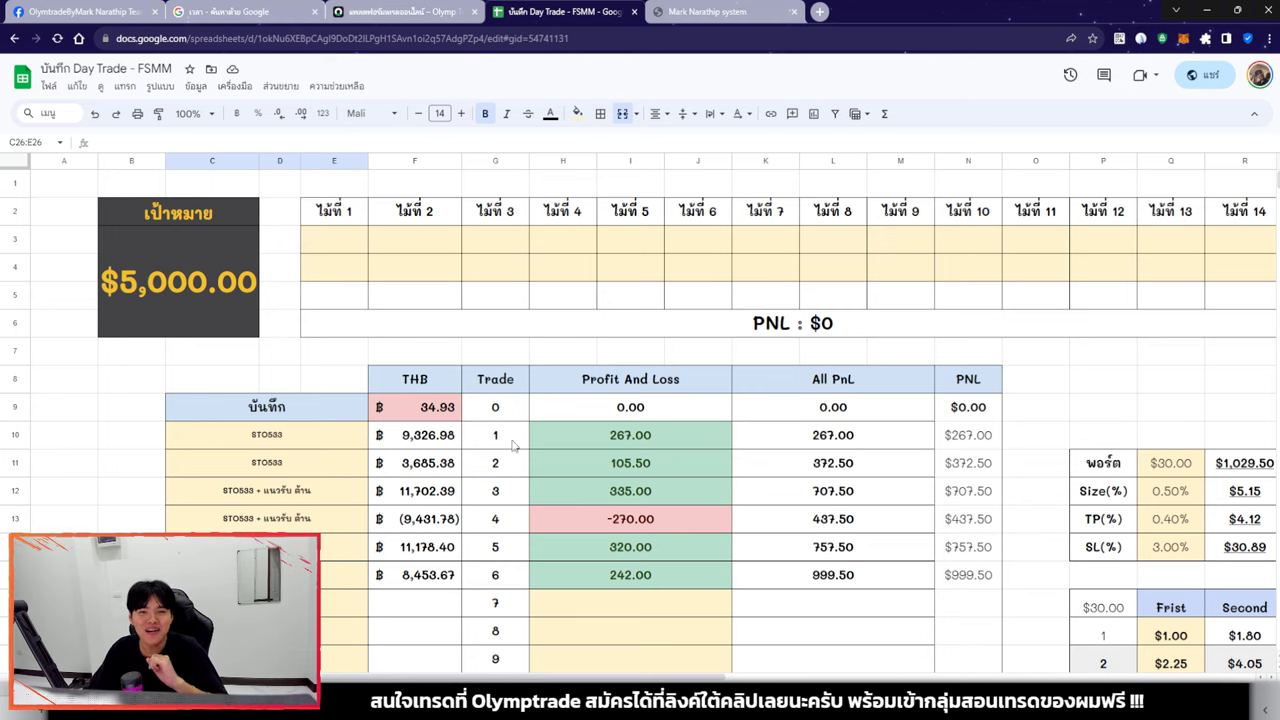
click(183, 22)
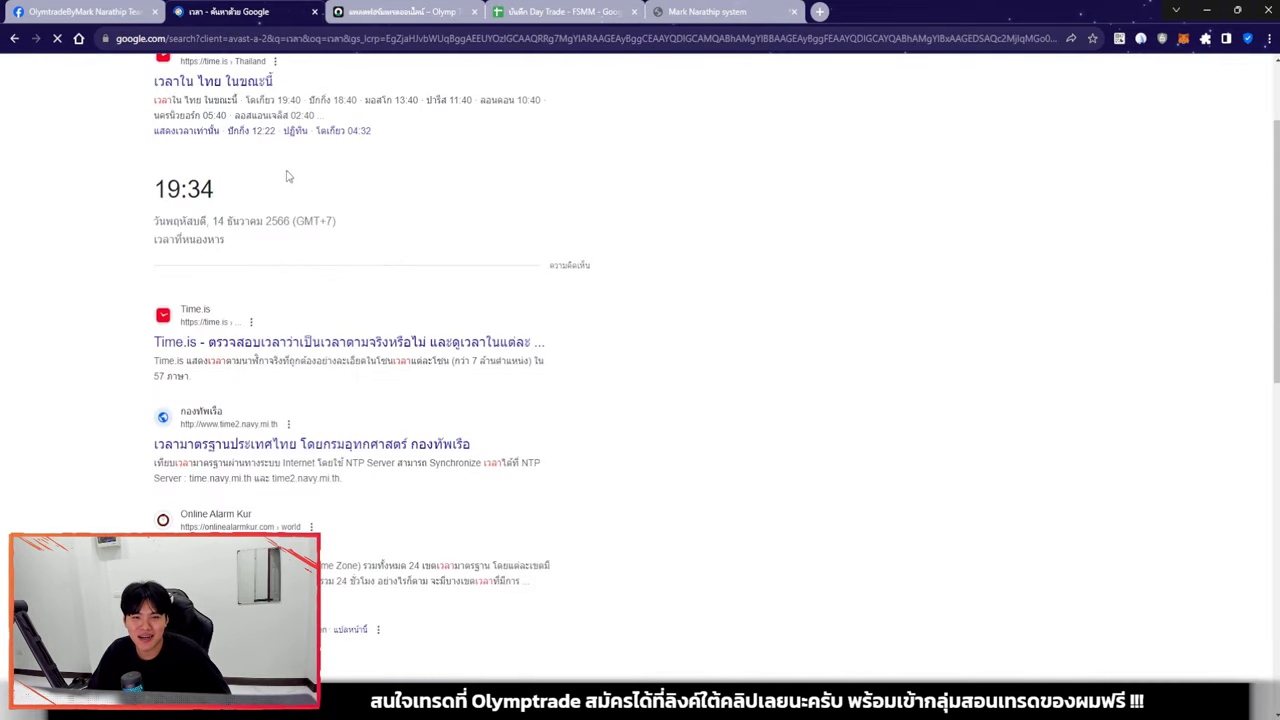
drag(156, 183, 310, 179)
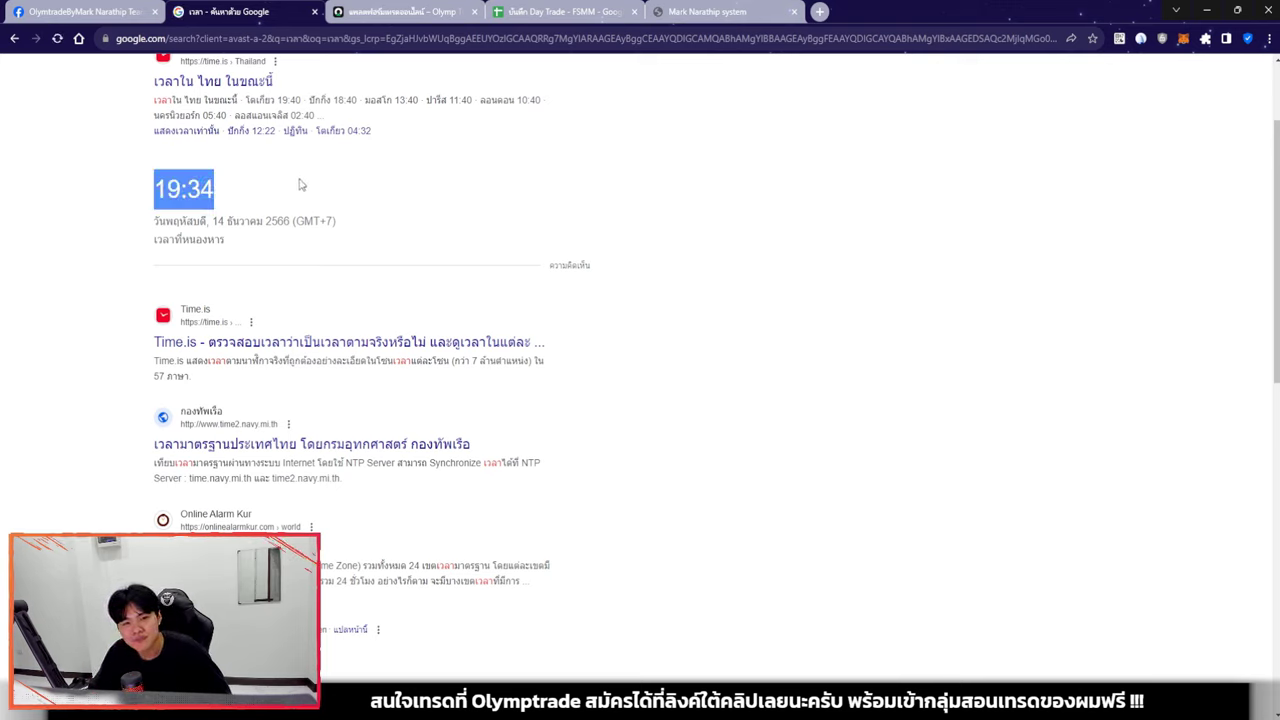
click(303, 185)
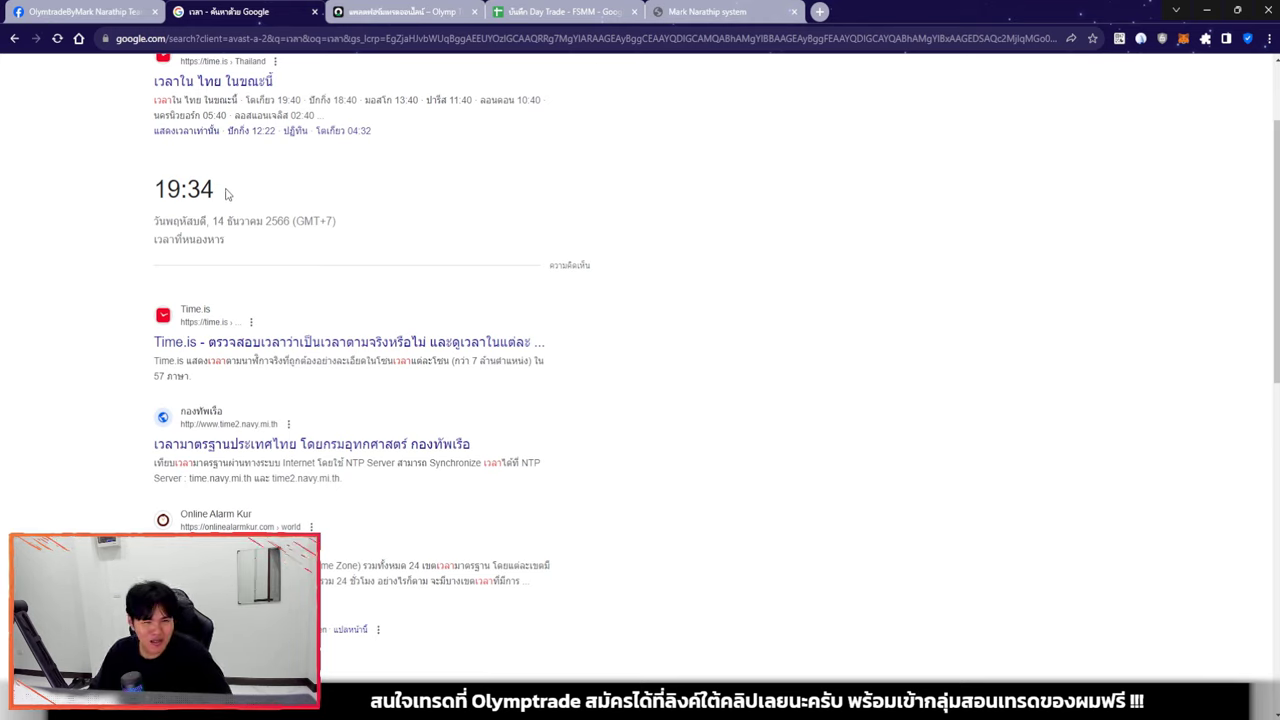
double_click(166, 189)
click(309, 203)
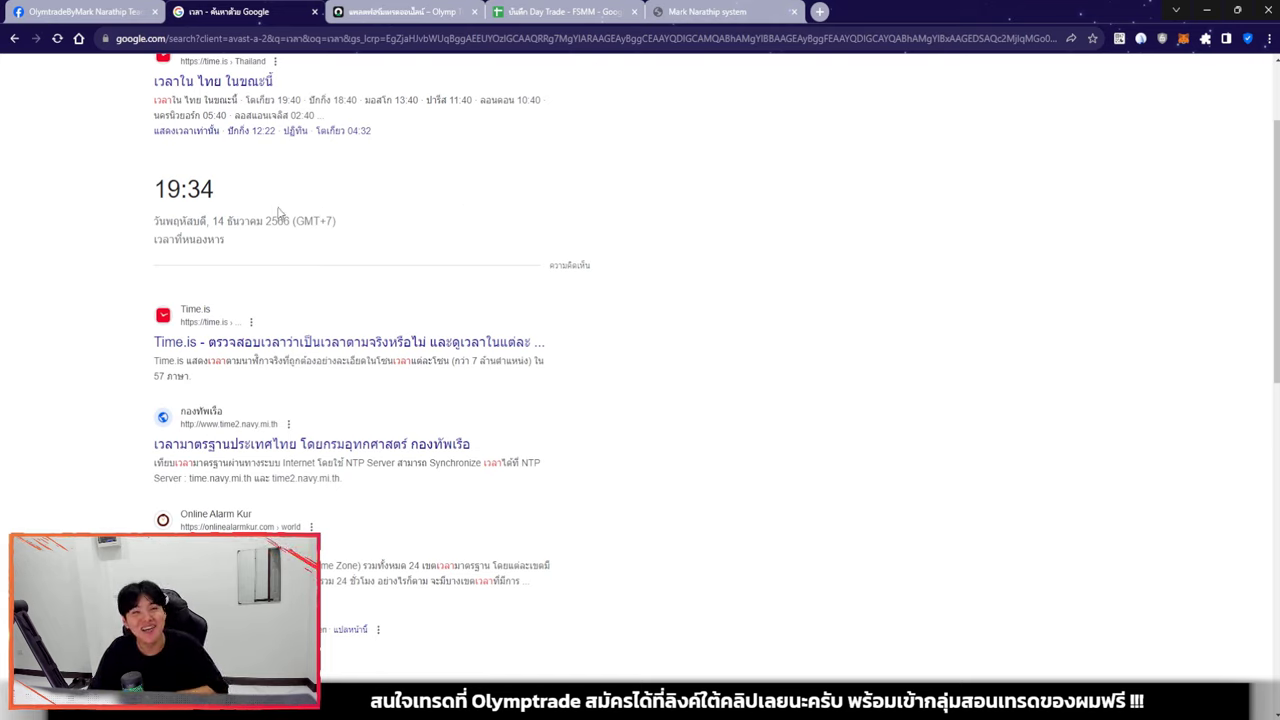
click(560, 12)
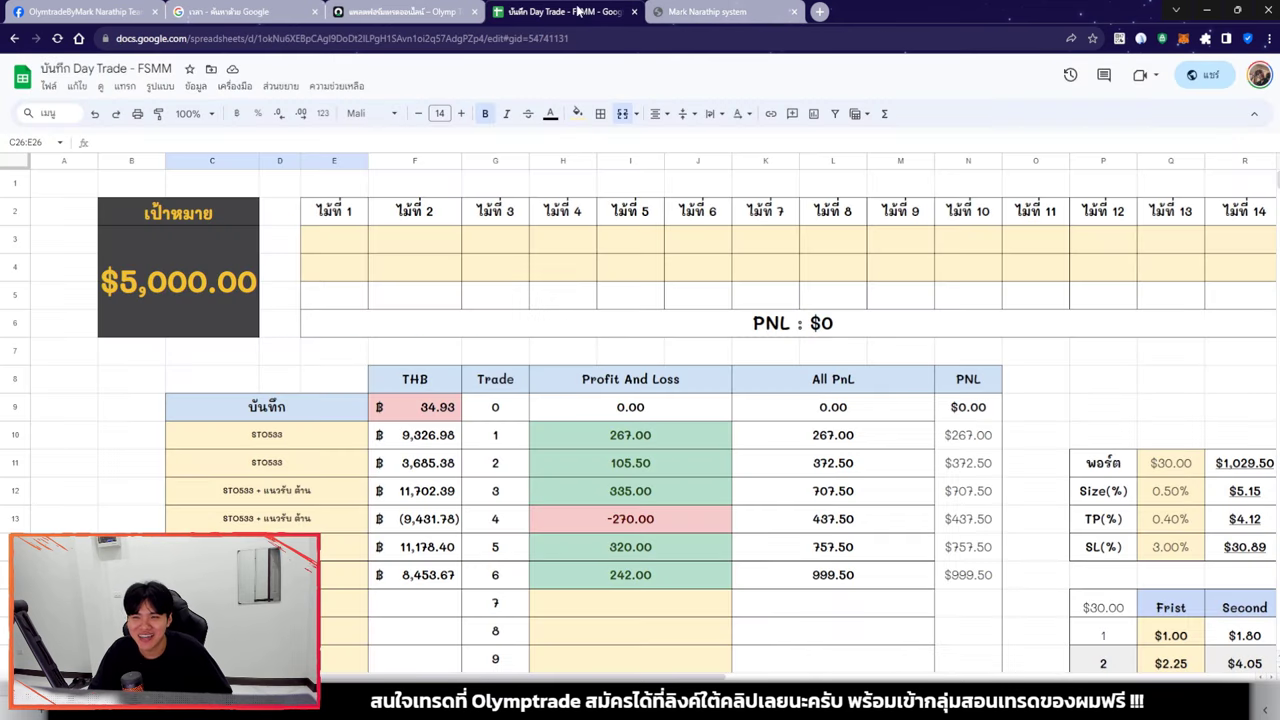
click(527, 292)
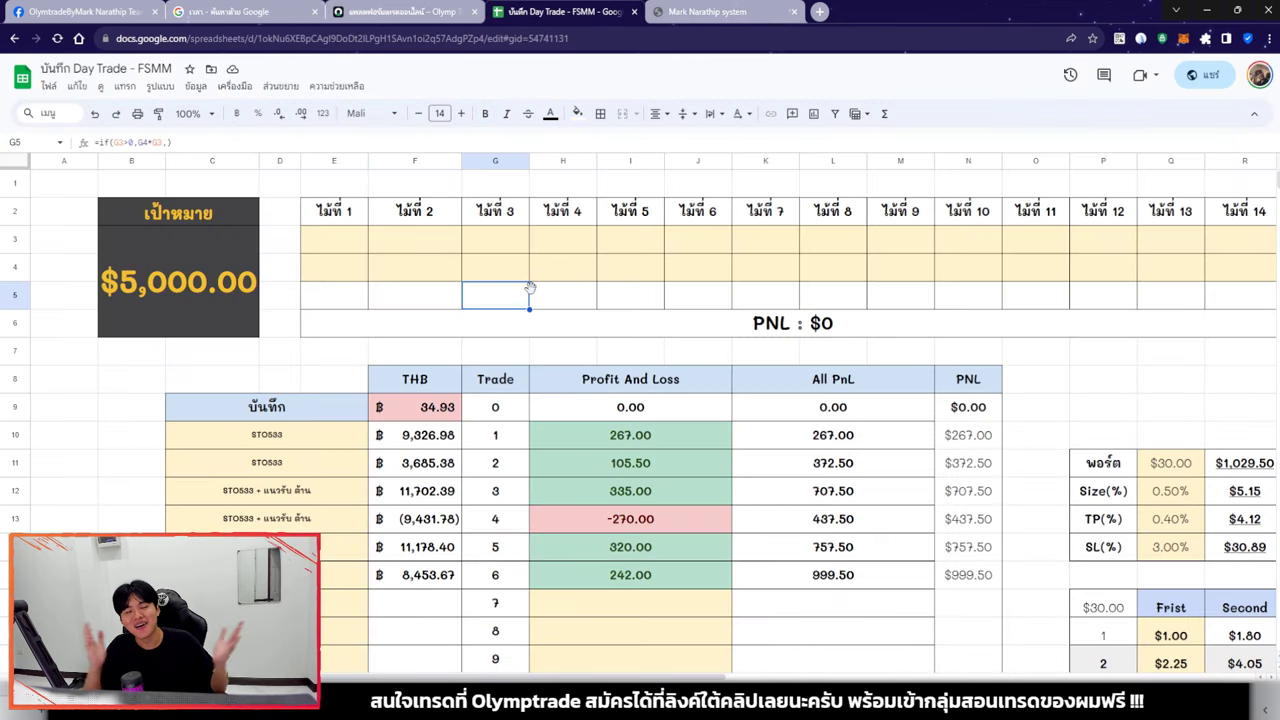